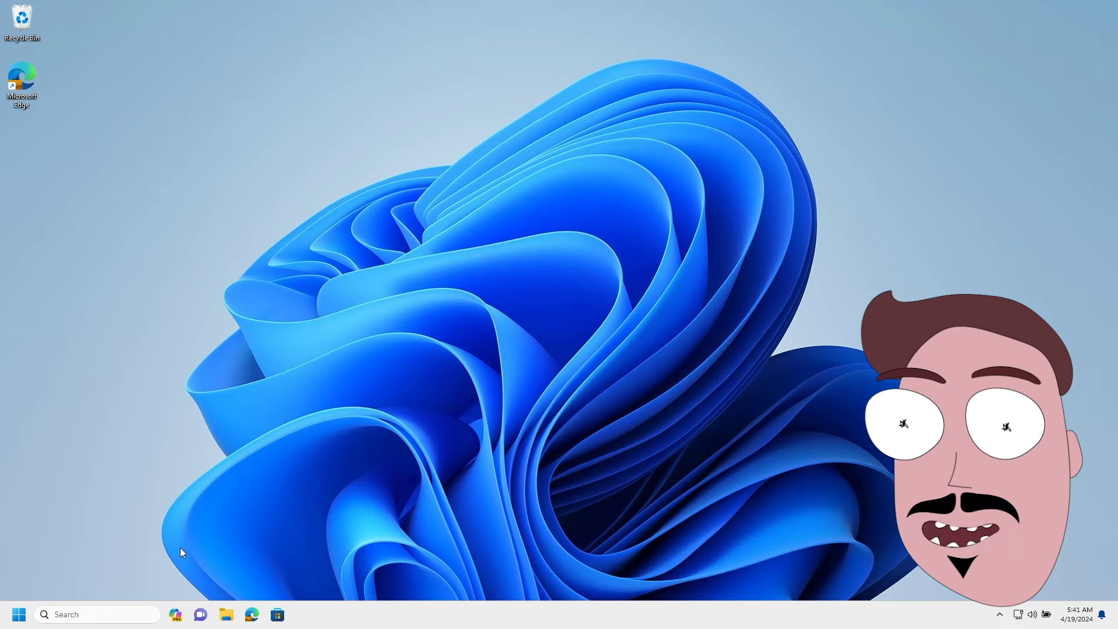
# - Launch Computer Management from the Start context menu, centre it, and list the local user accounts
pyautogui.rightClick(20, 614)
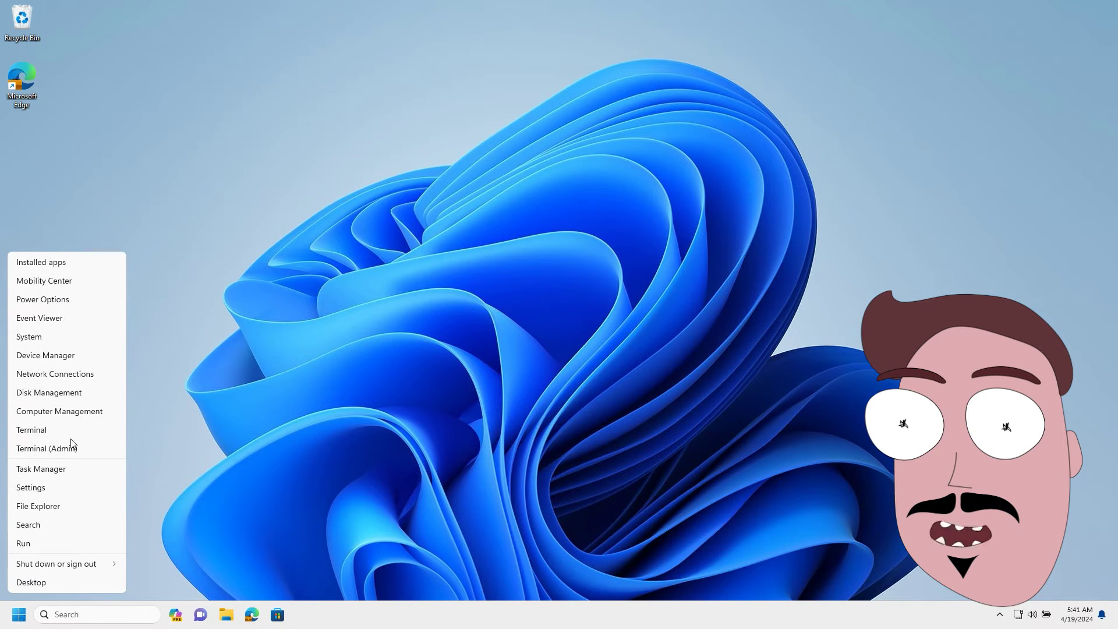
pyautogui.click(78, 412)
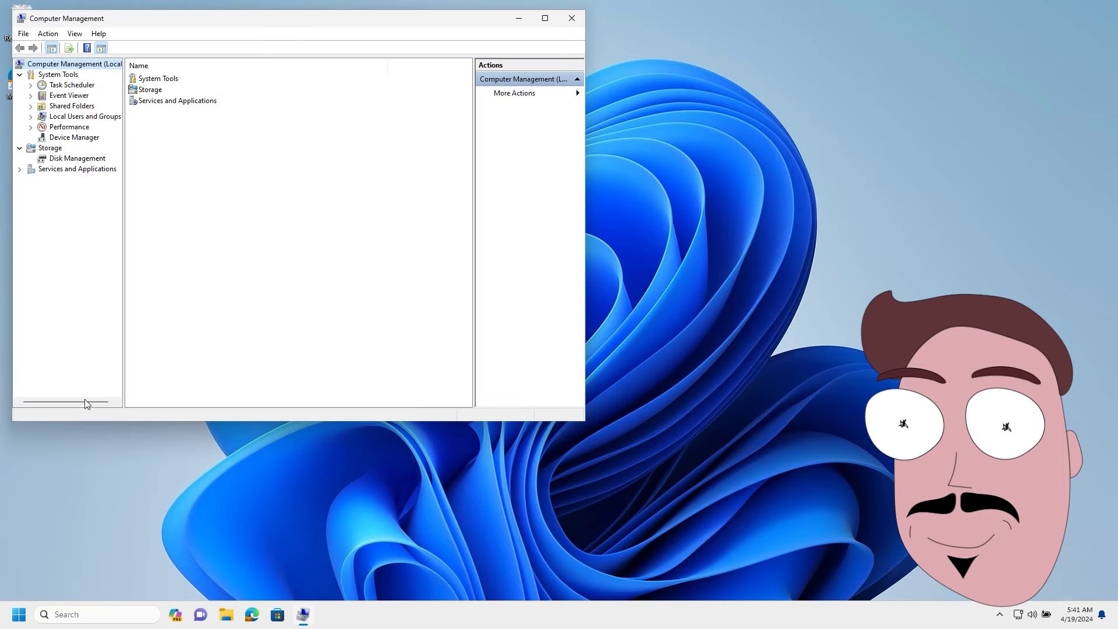
pyautogui.moveTo(223, 23); pyautogui.dragTo(424, 79)
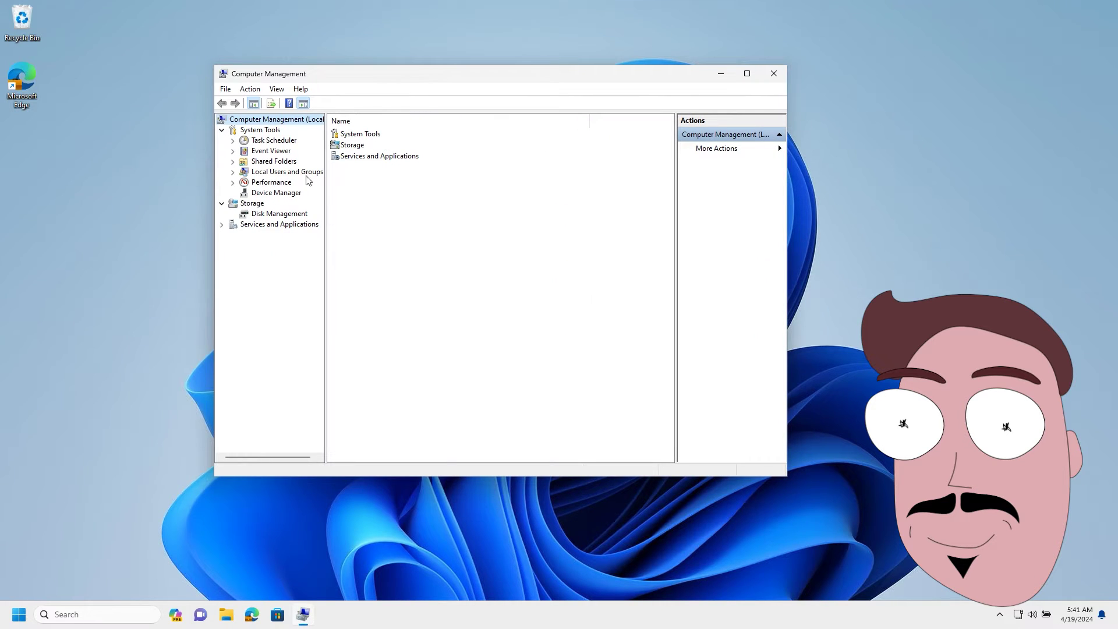
pyautogui.click(281, 175)
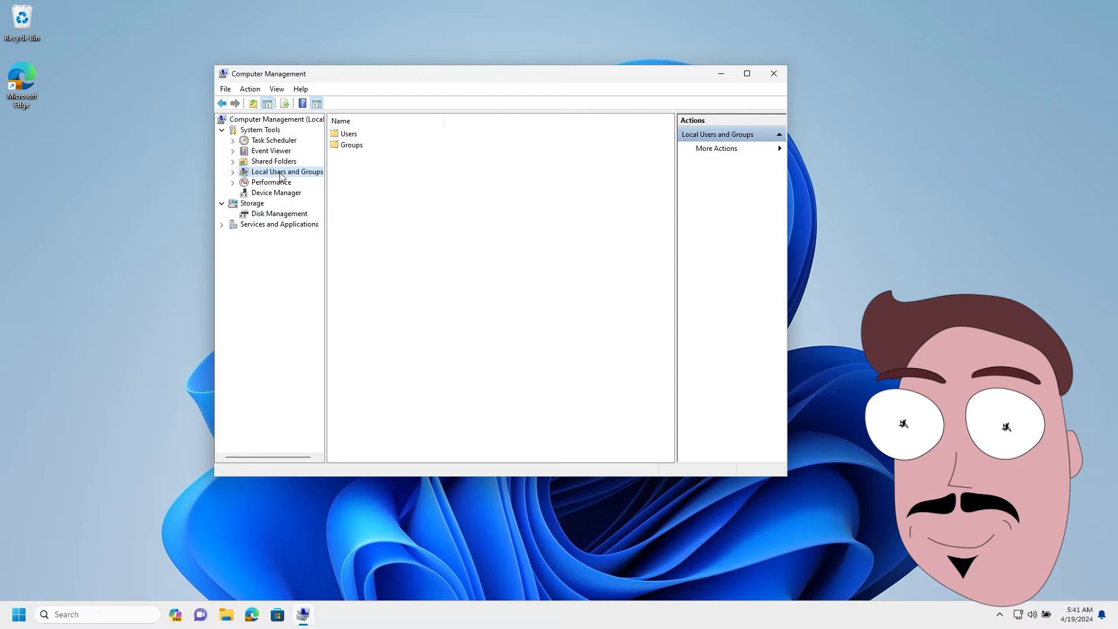
pyautogui.click(350, 135)
pyautogui.doubleClick(350, 137)
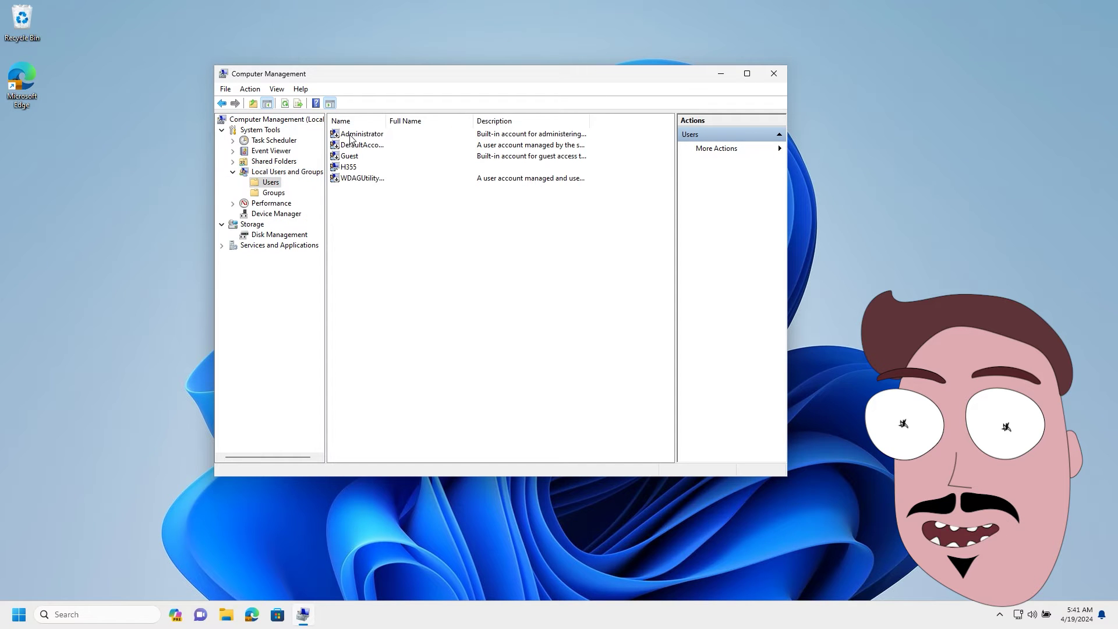
# - Create local user 'admin' with a password, no forced change at logon, and password never expiring
pyautogui.rightClick(362, 211)
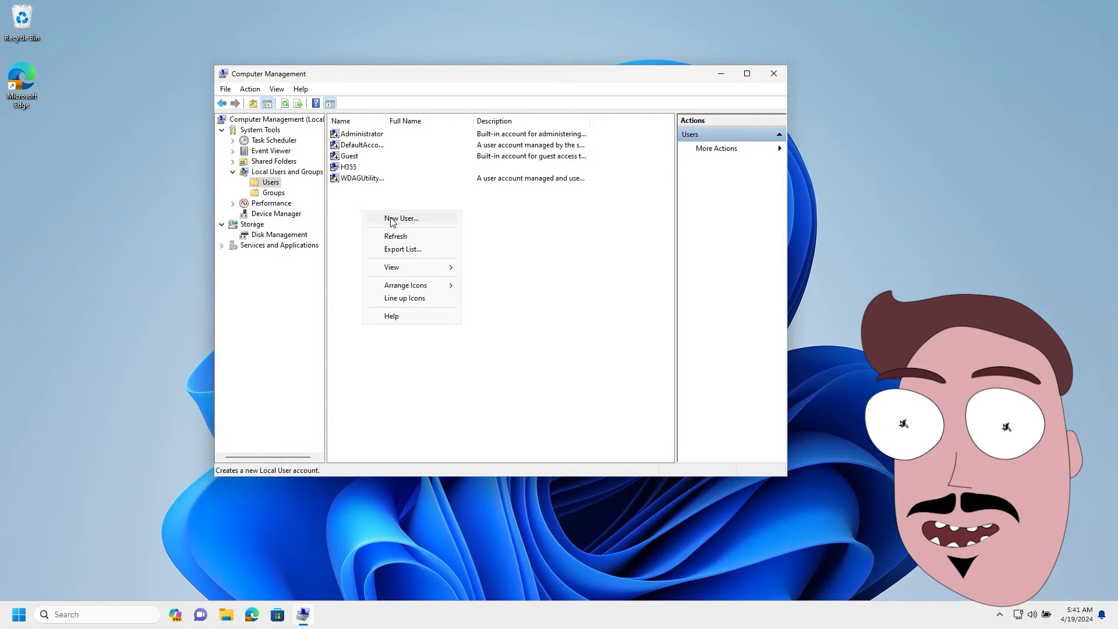
pyautogui.click(392, 219)
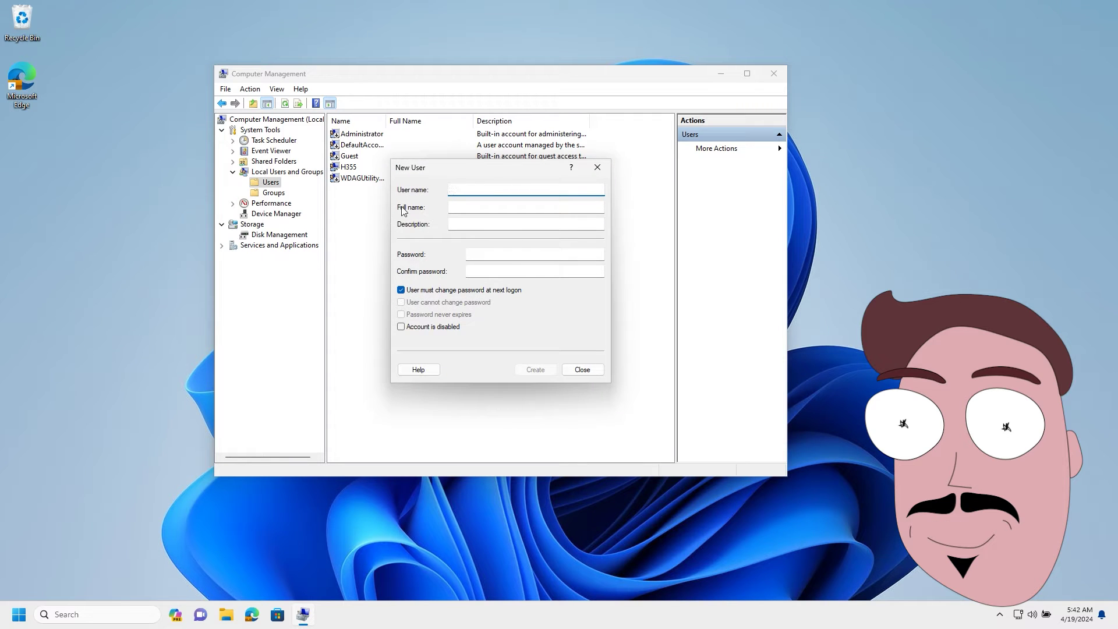
pyautogui.write('admin')
pyautogui.press('Tab')
pyautogui.press('Tab')
pyautogui.press('Tab')
pyautogui.press('Tab')
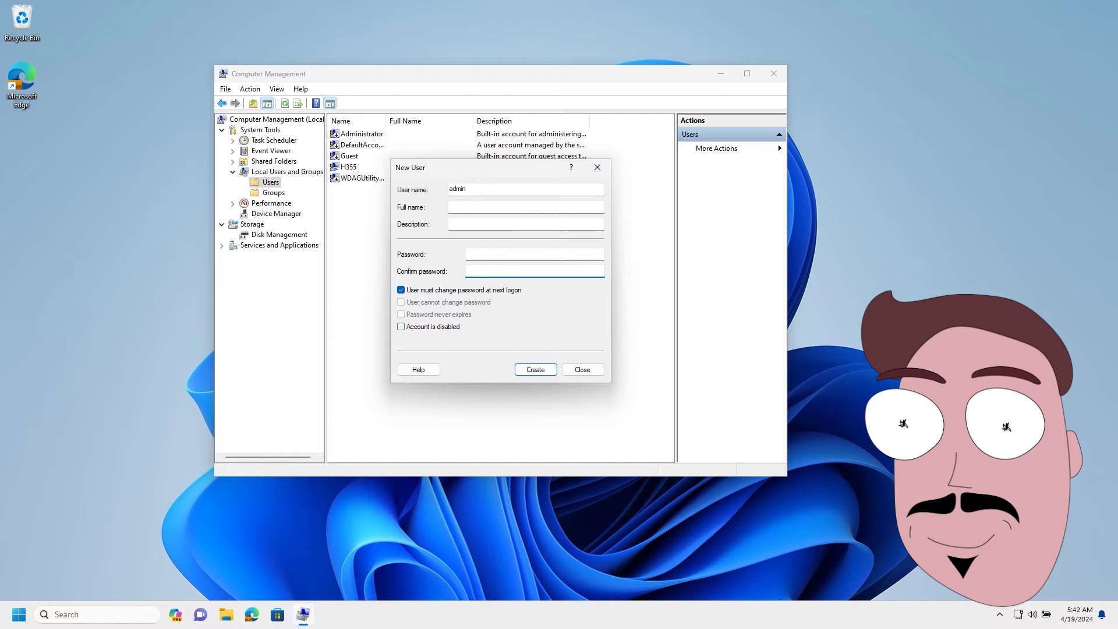
pyautogui.click(540, 254)
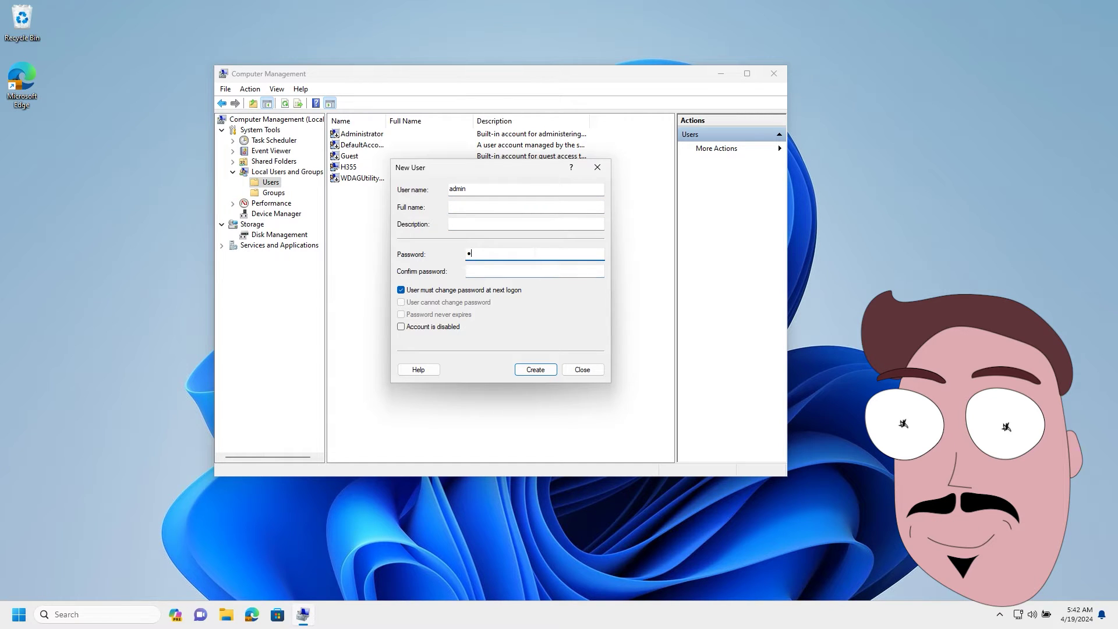
pyautogui.press('Tab')
pyautogui.click(400, 290)
pyautogui.click(469, 315)
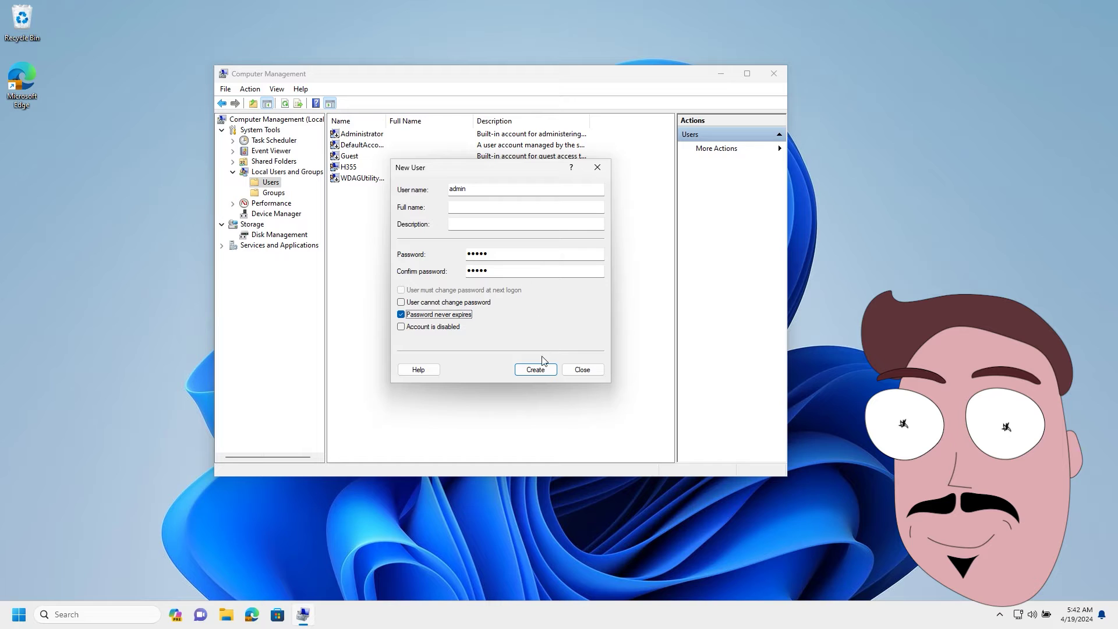
pyautogui.click(537, 370)
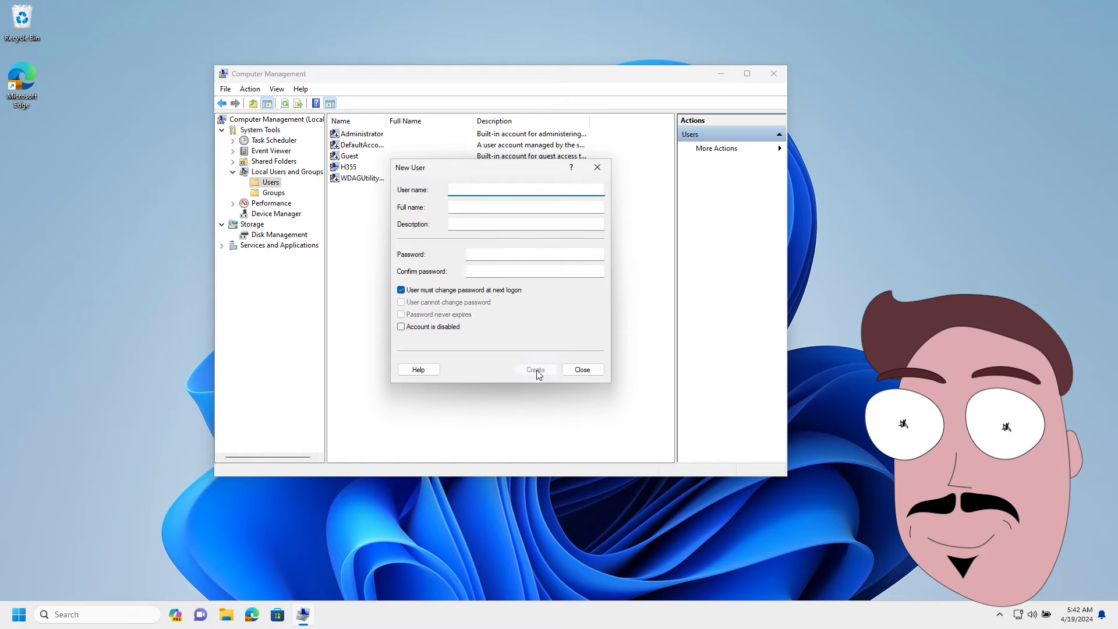
pyautogui.click(603, 373)
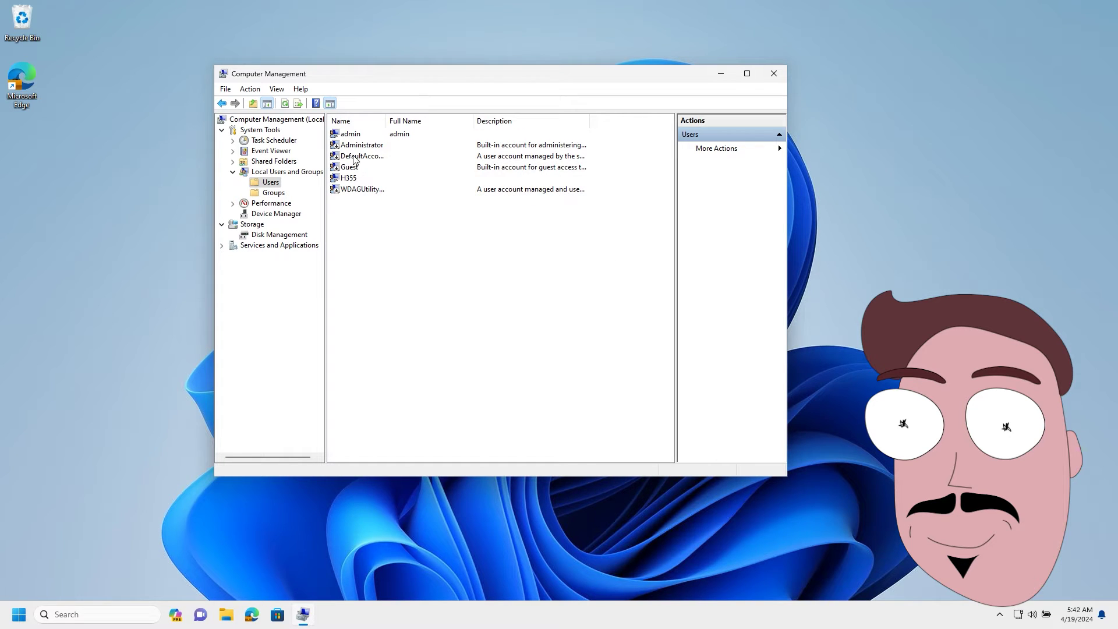
# - Add the admin account as a member of the Administrators group and save
pyautogui.click(360, 135)
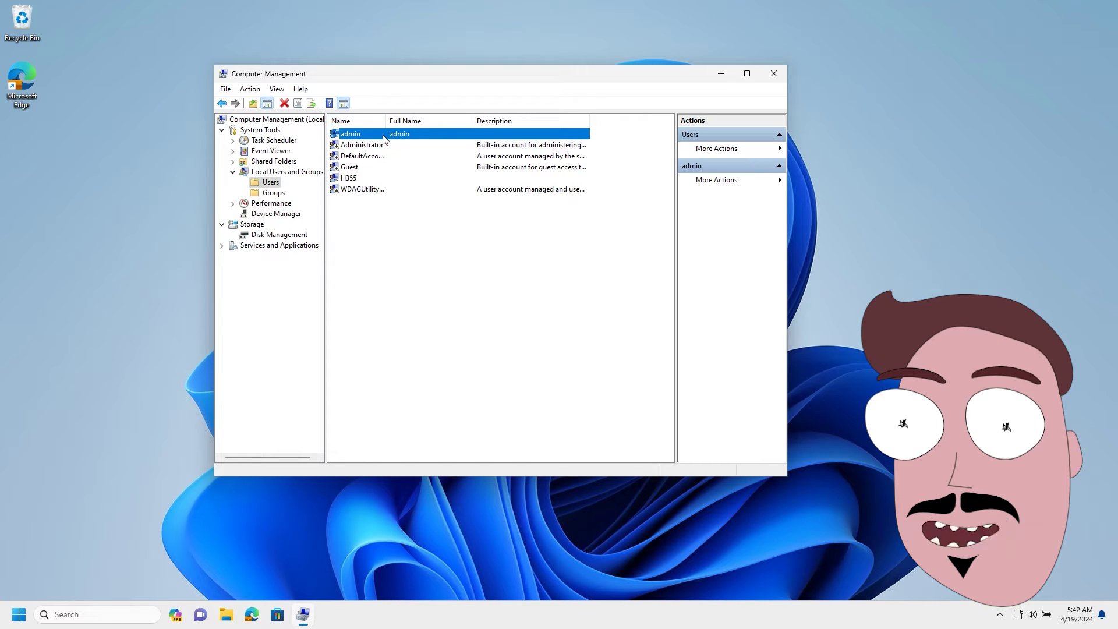
pyautogui.click(274, 193)
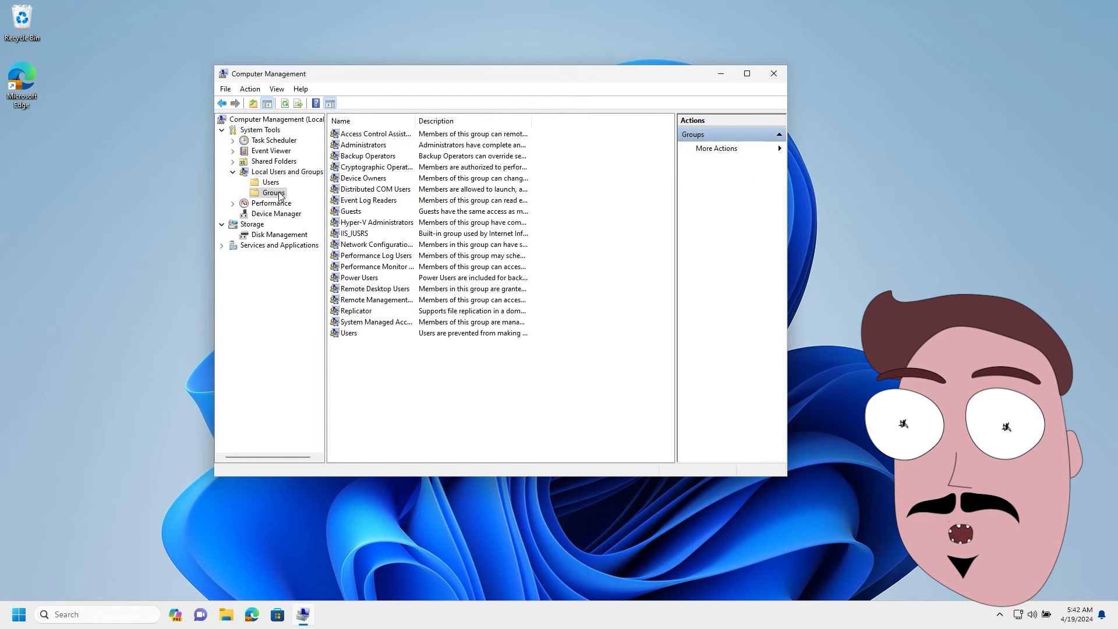
pyautogui.click(404, 150)
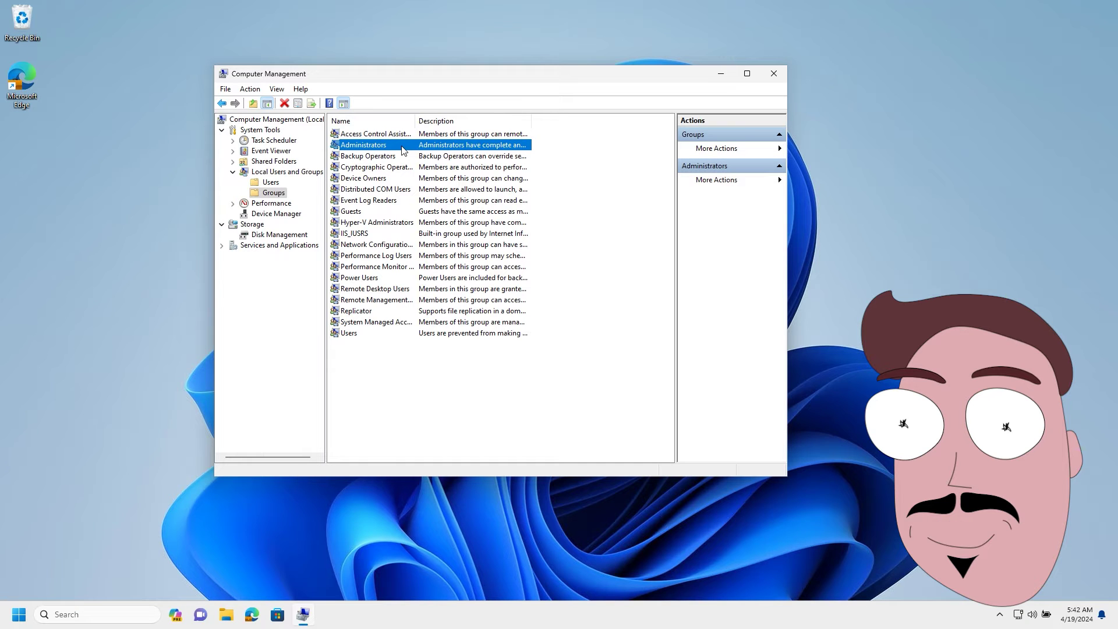
pyautogui.doubleClick(417, 150)
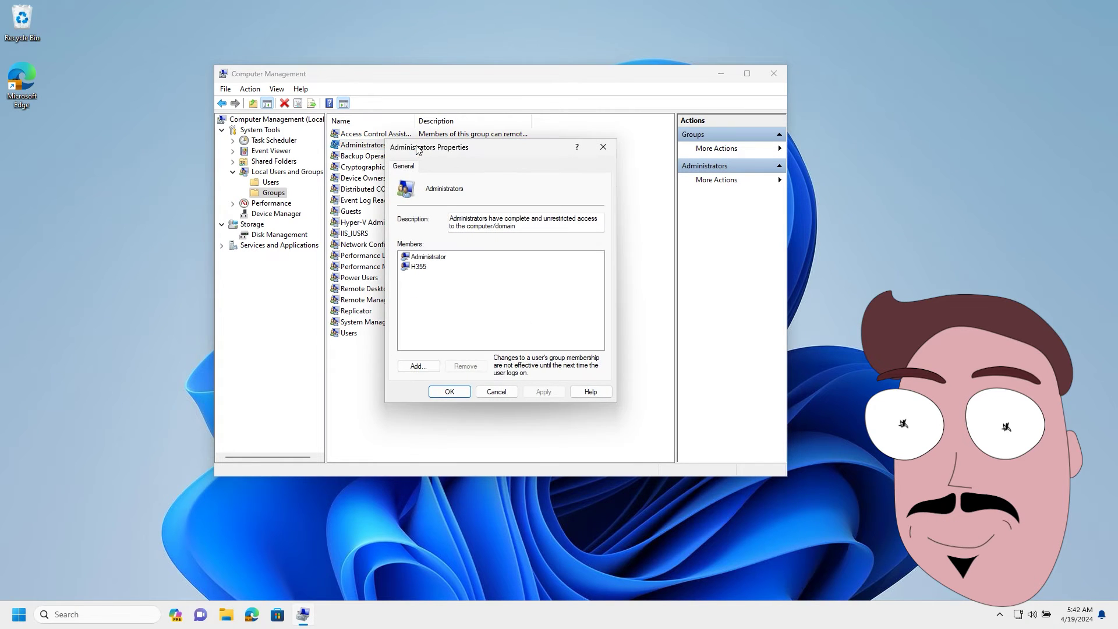
pyautogui.click(417, 366)
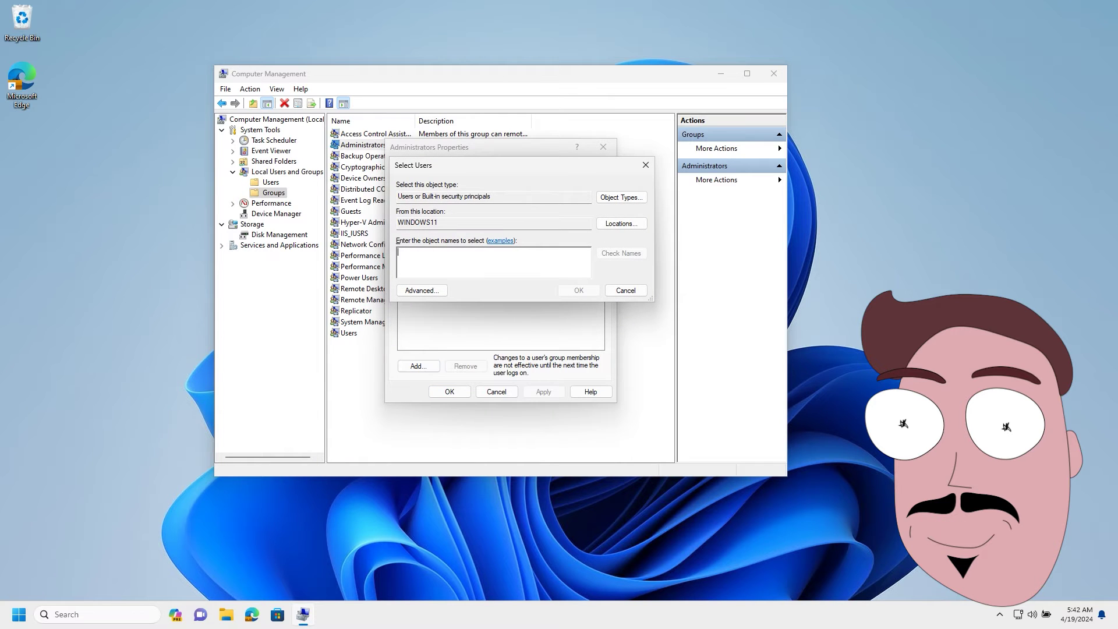
pyautogui.write('admin')
pyautogui.click(614, 257)
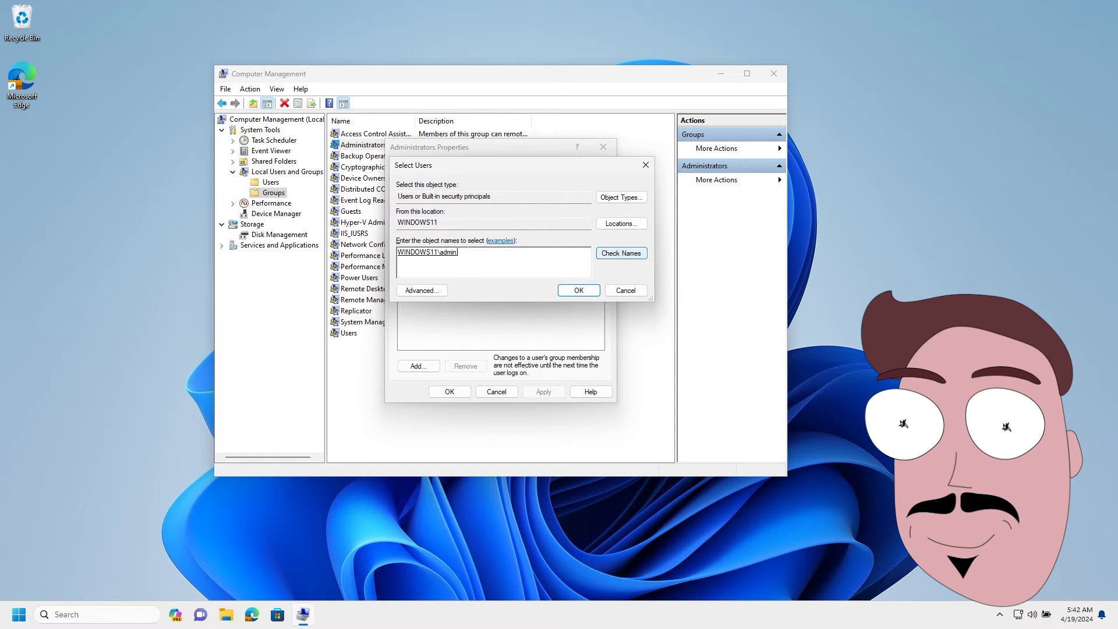
pyautogui.click(584, 292)
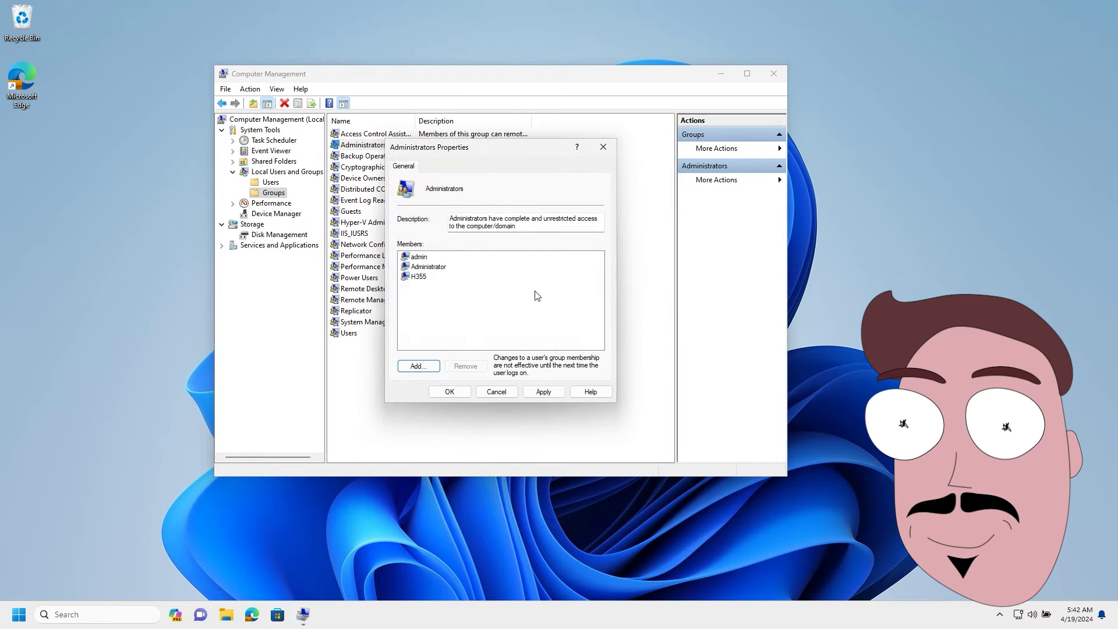
pyautogui.click(424, 258)
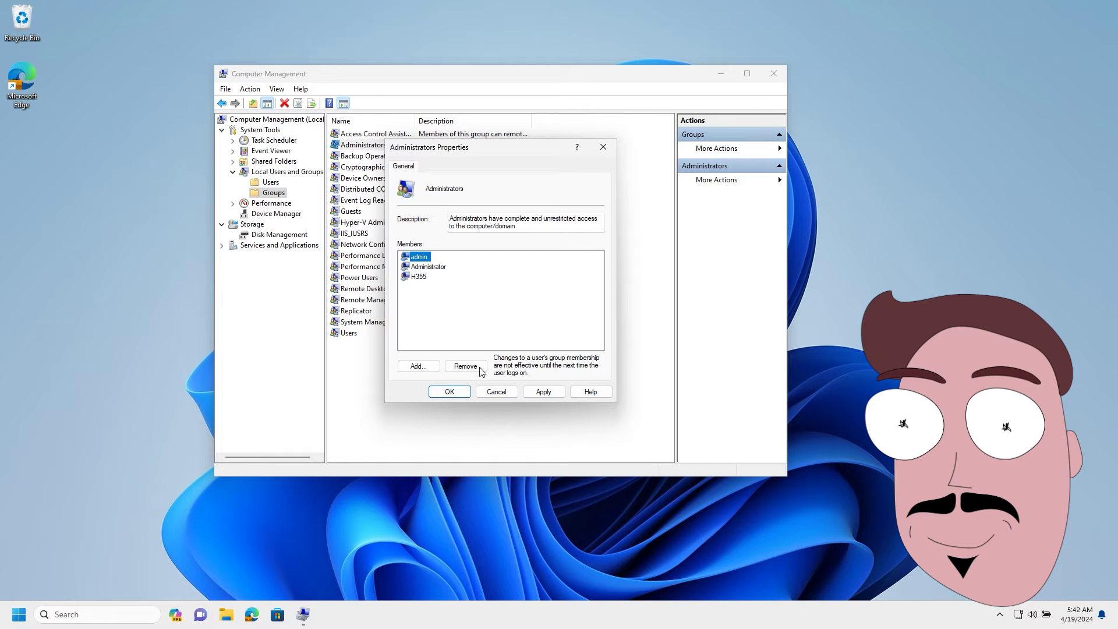
pyautogui.click(451, 393)
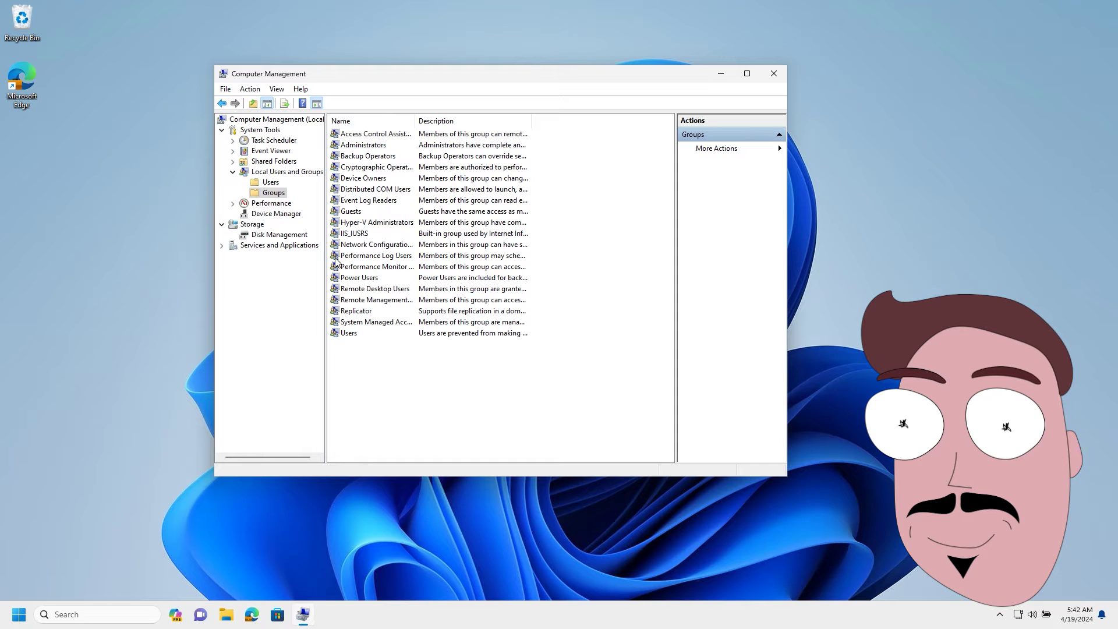
# - Show admin's Member Of groups: Administrators and Users
pyautogui.click(270, 183)
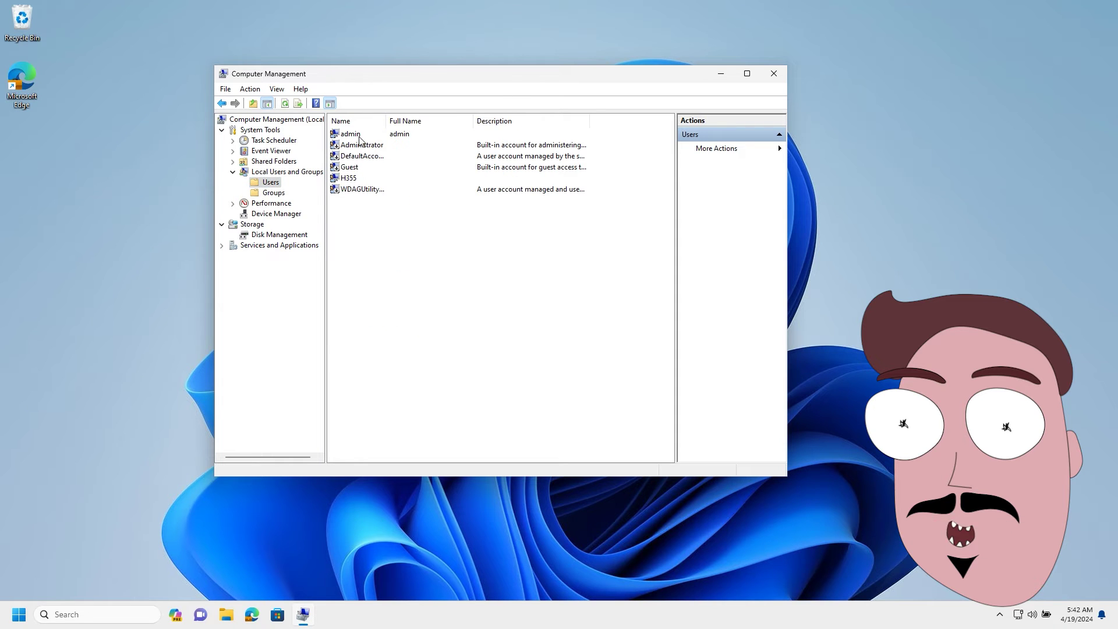
pyautogui.doubleClick(351, 134)
pyautogui.click(445, 167)
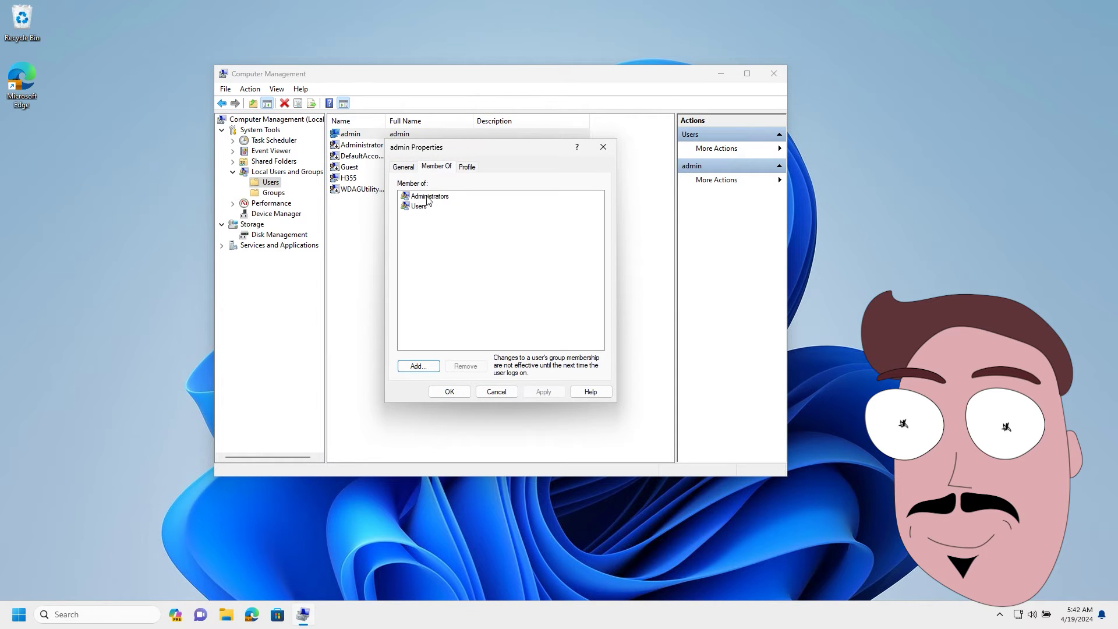
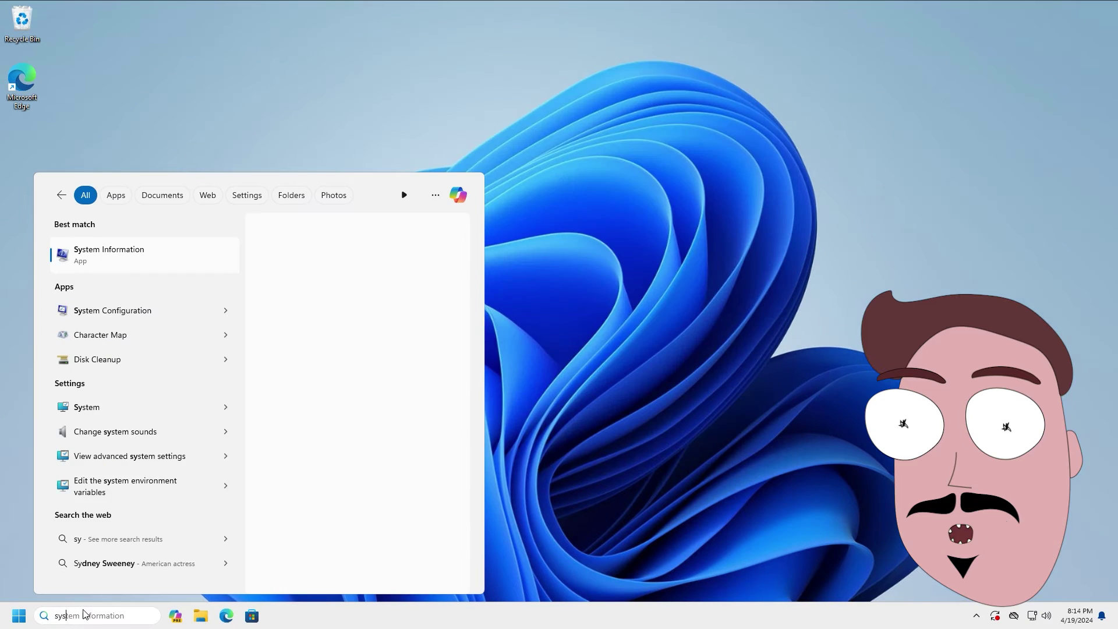
# - Open sysdm.cpl and change the computer's membership from the domain to workgroup HELLO
pyautogui.write('dm')
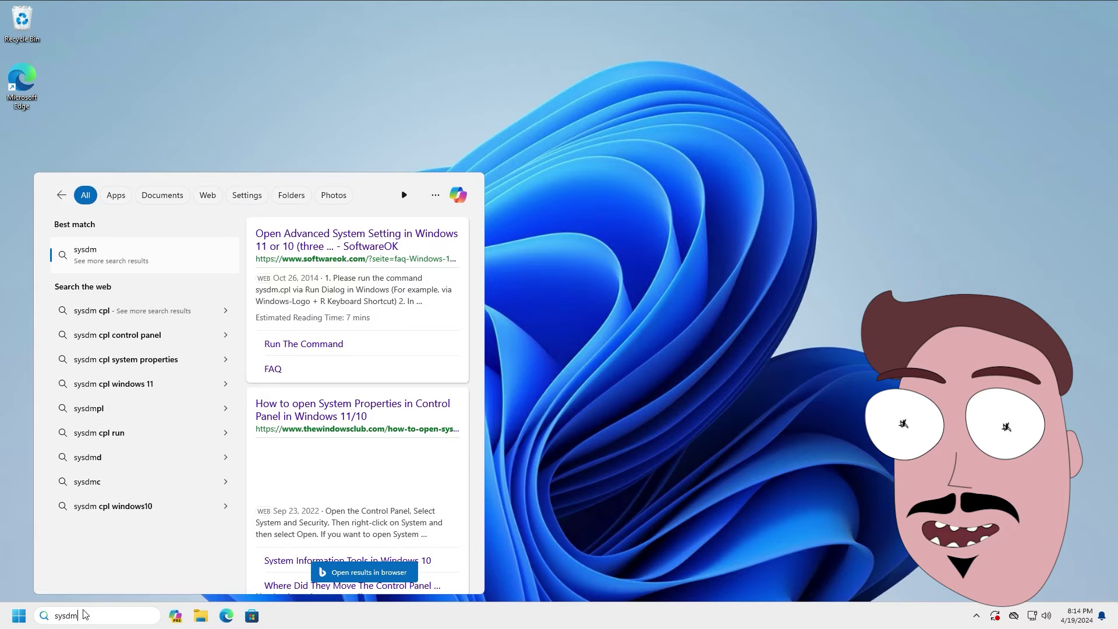
pyautogui.write('.cpl')
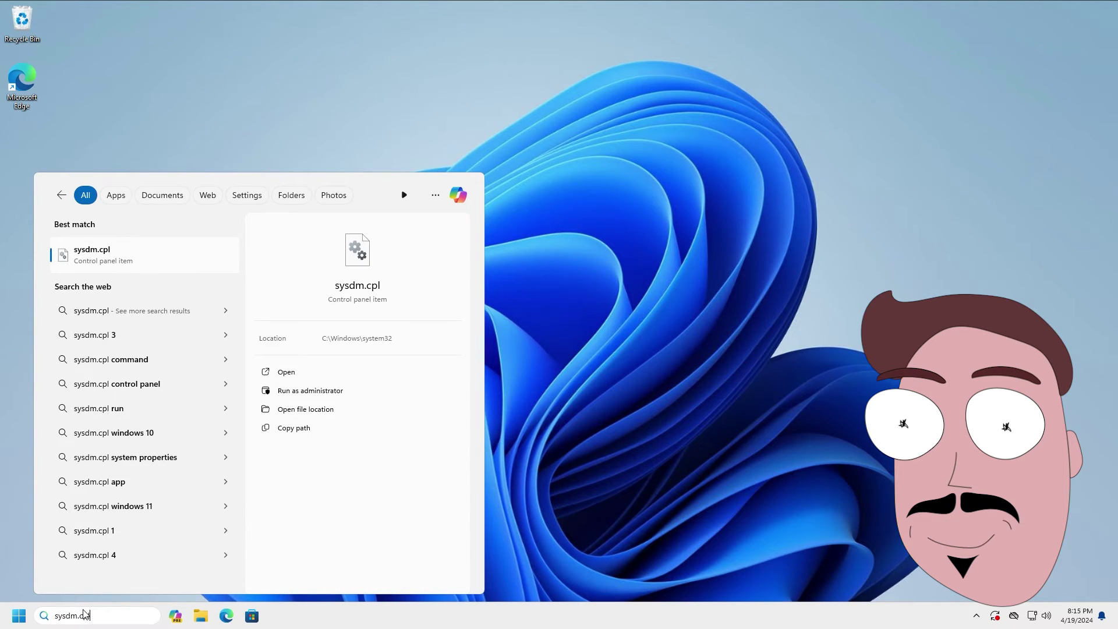
pyautogui.click(158, 247)
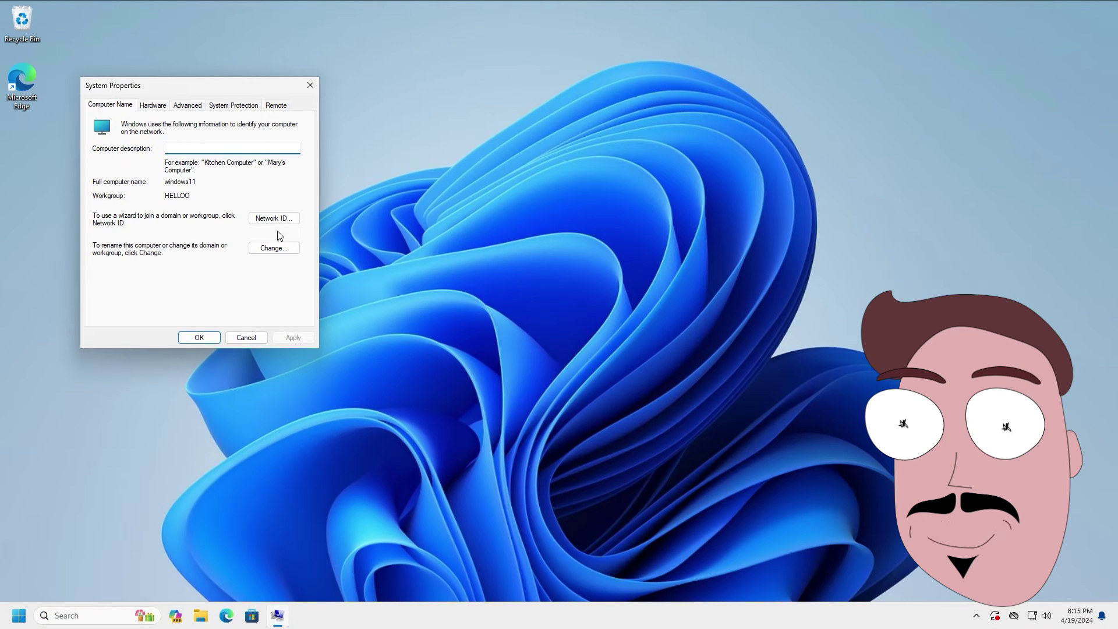
pyautogui.click(289, 249)
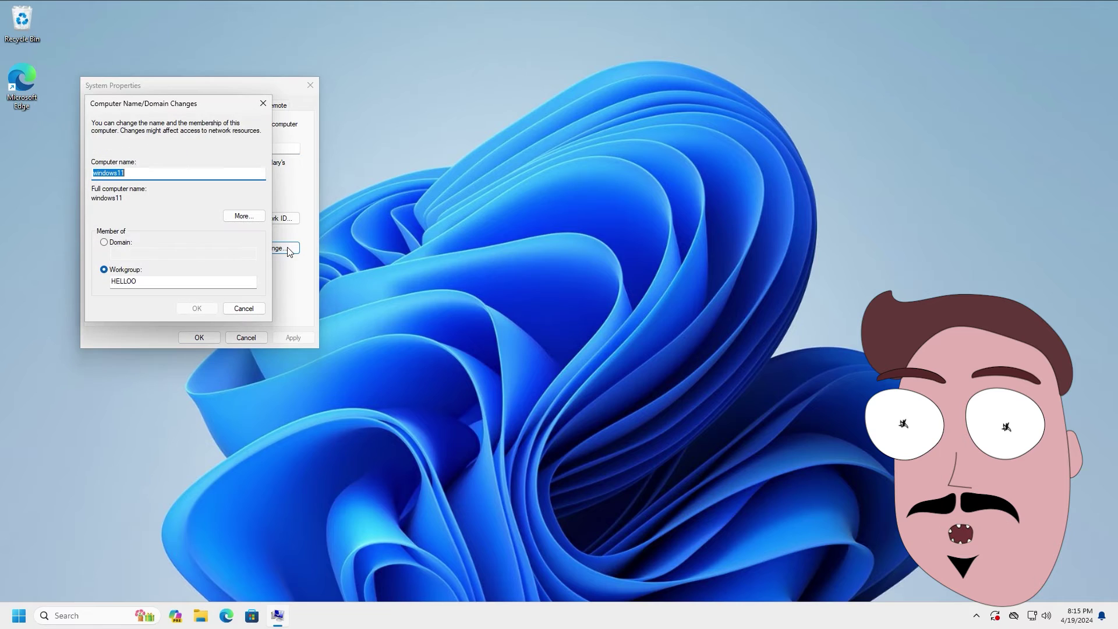
pyautogui.click(113, 244)
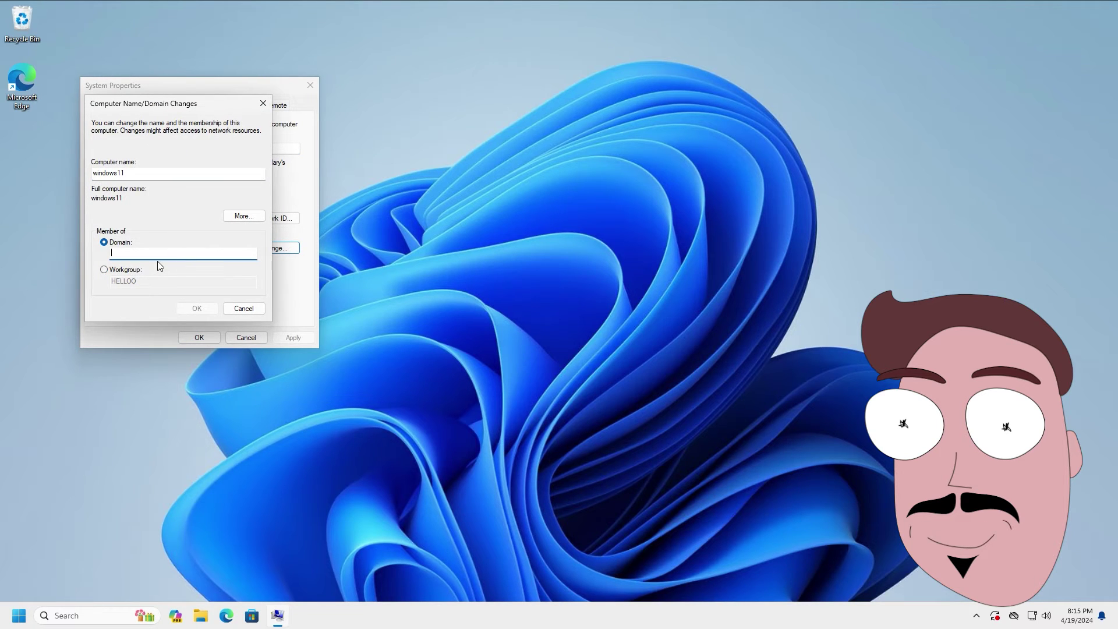
pyautogui.click(138, 270)
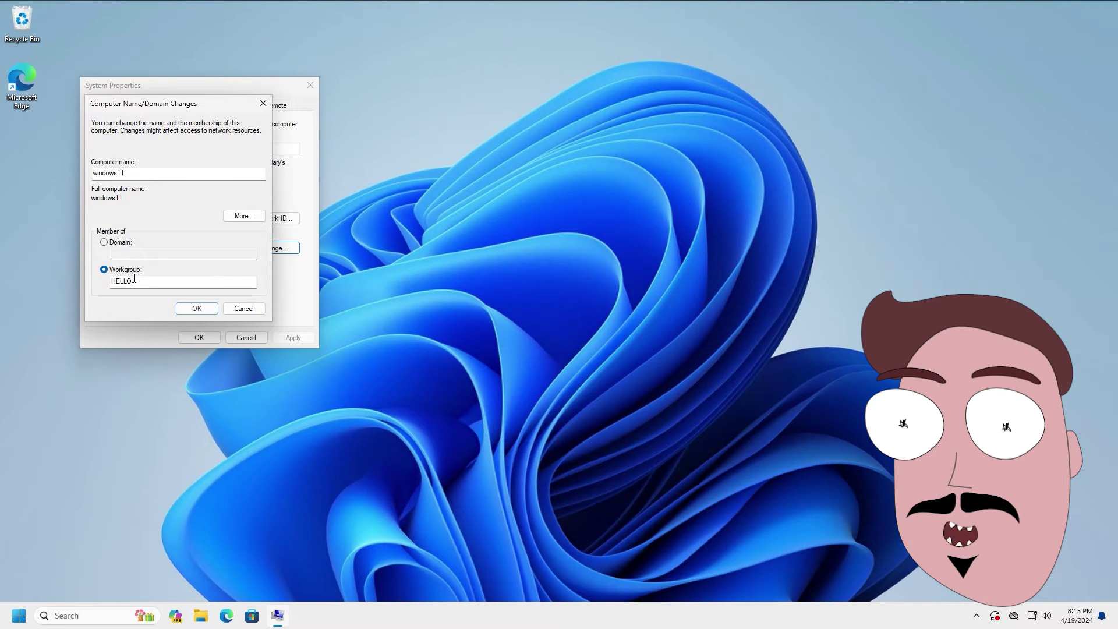
pyautogui.click(133, 281)
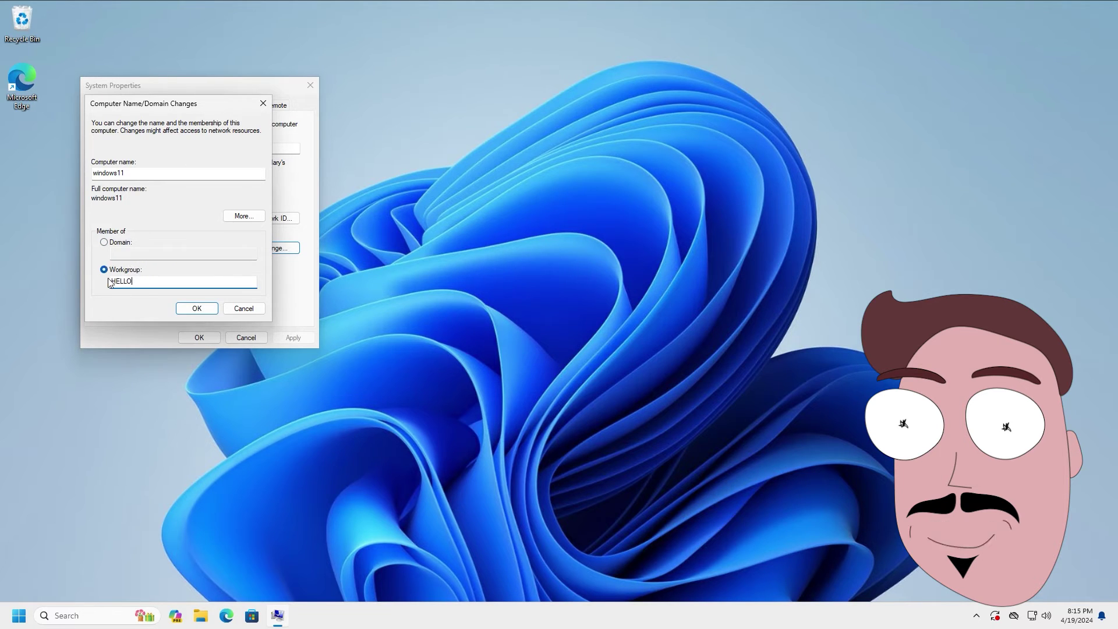
pyautogui.click(204, 308)
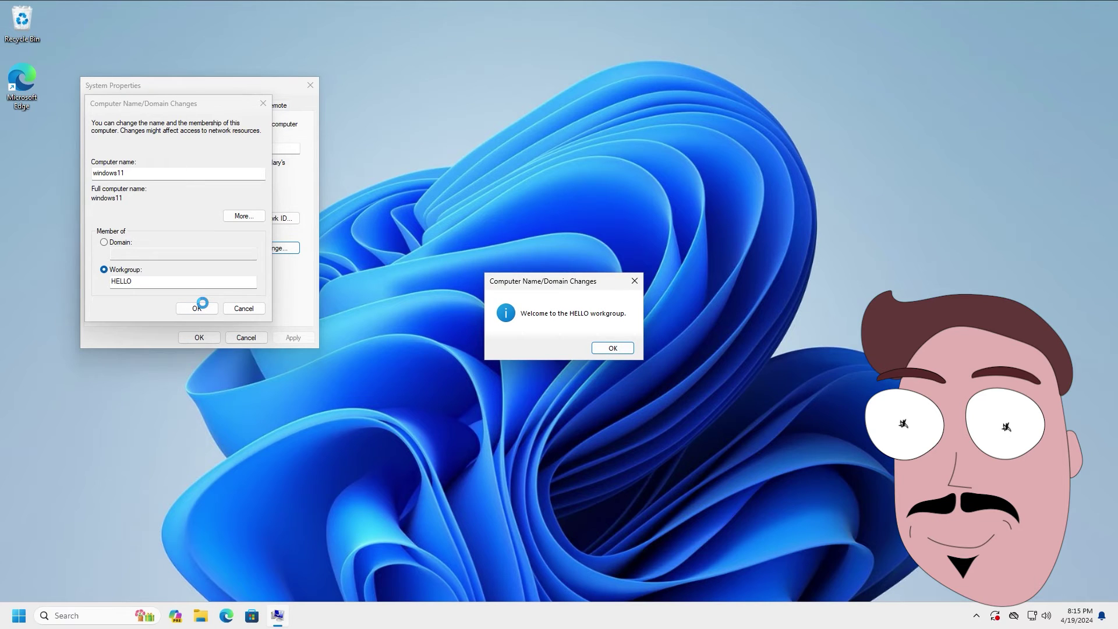
# - Acknowledge the HELLO welcome and restart notices, close System Properties, and restart now
pyautogui.click(612, 348)
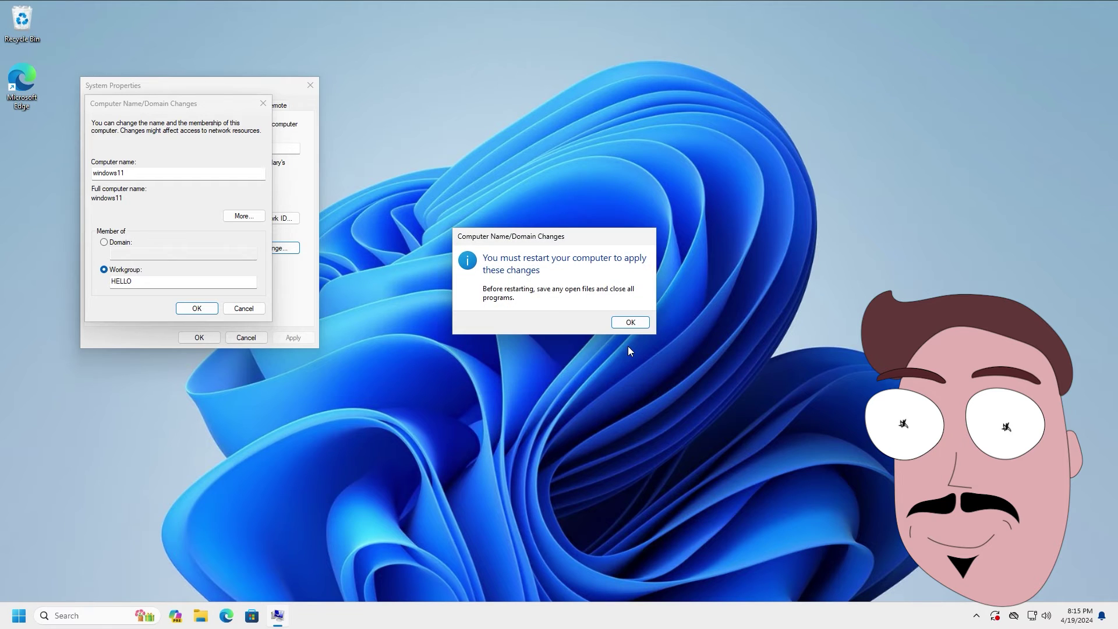
pyautogui.click(630, 323)
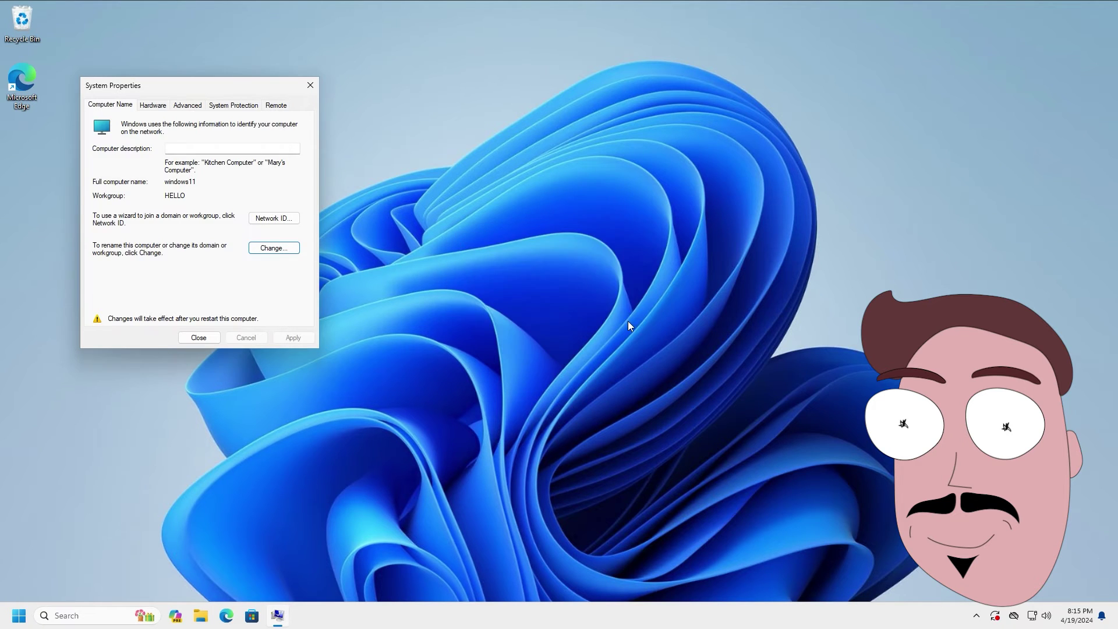
pyautogui.click(203, 336)
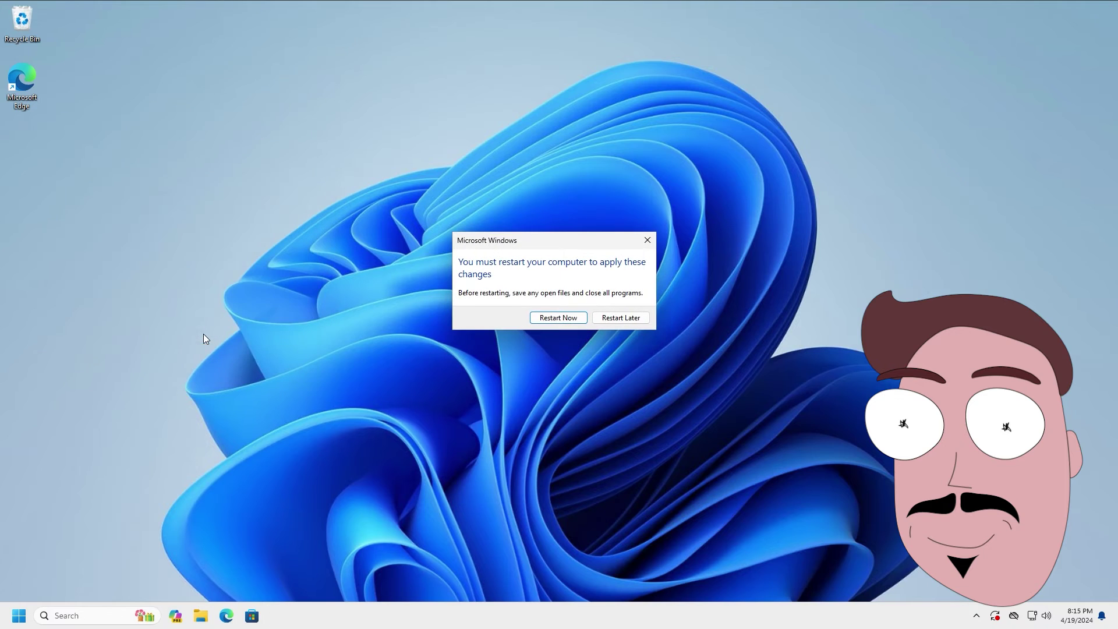
pyautogui.click(556, 319)
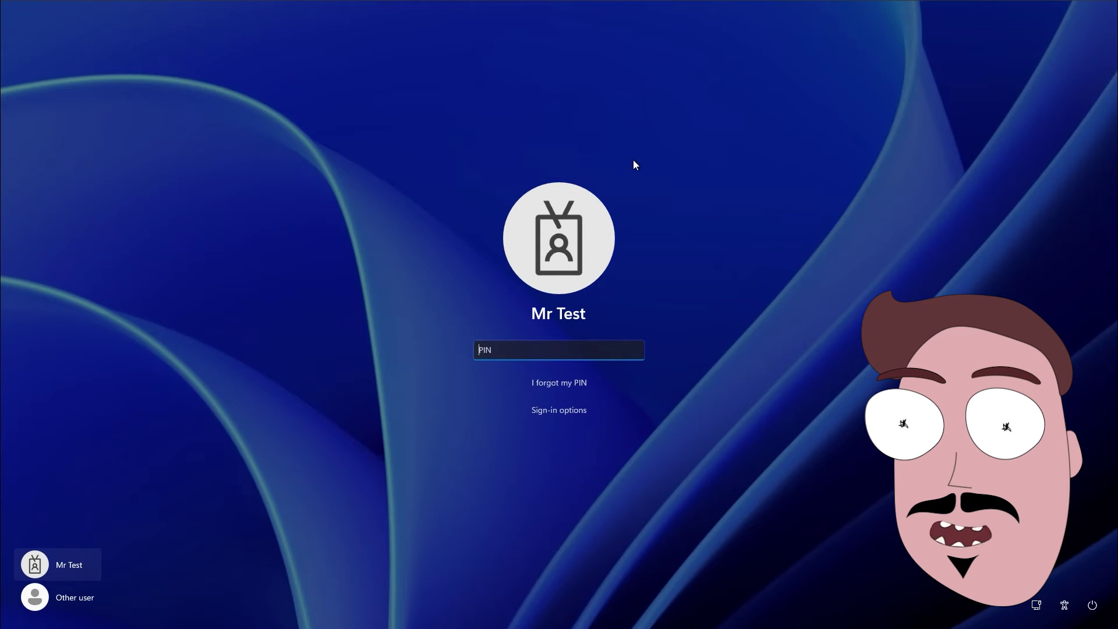
# - Sign in as Other user with the local account .\admin and its password
pyautogui.click(98, 600)
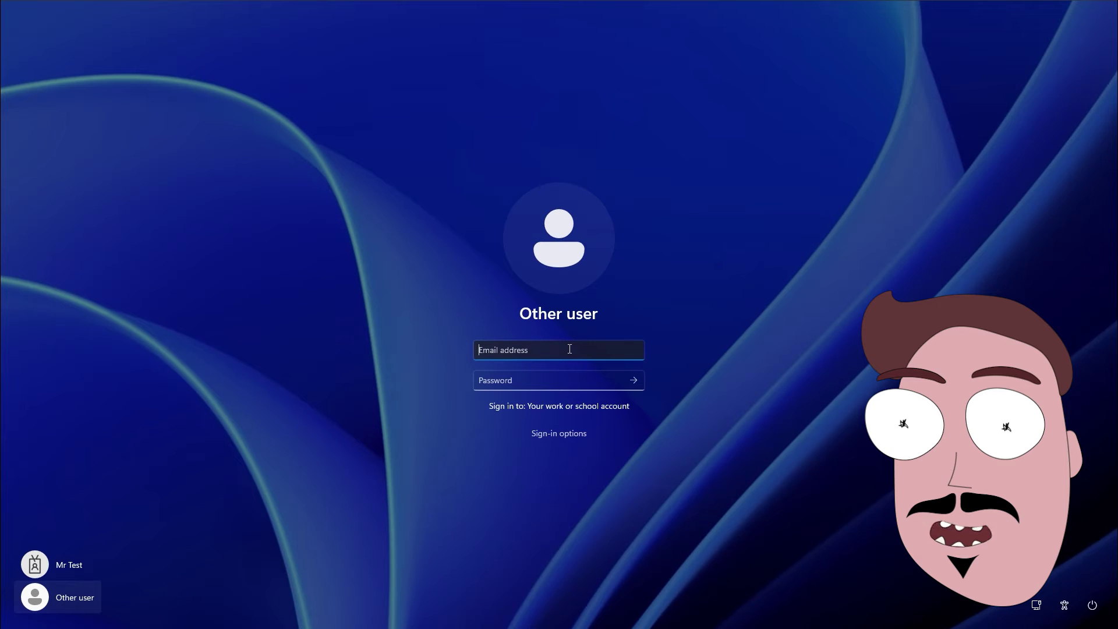
pyautogui.write('.\\')
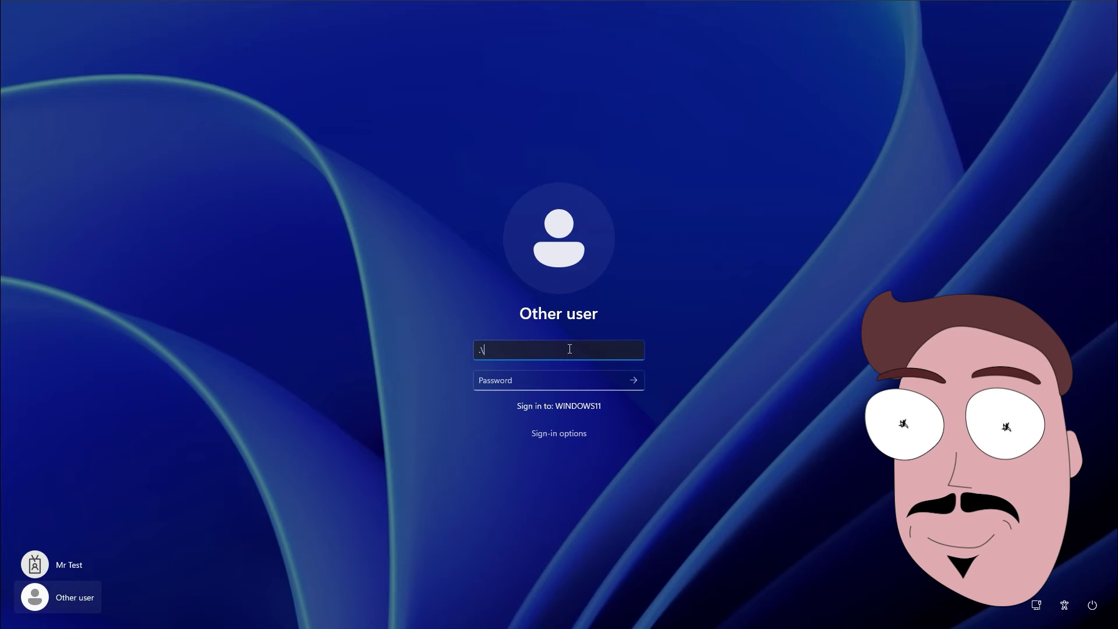
pyautogui.write('admin')
pyautogui.press('Tab')
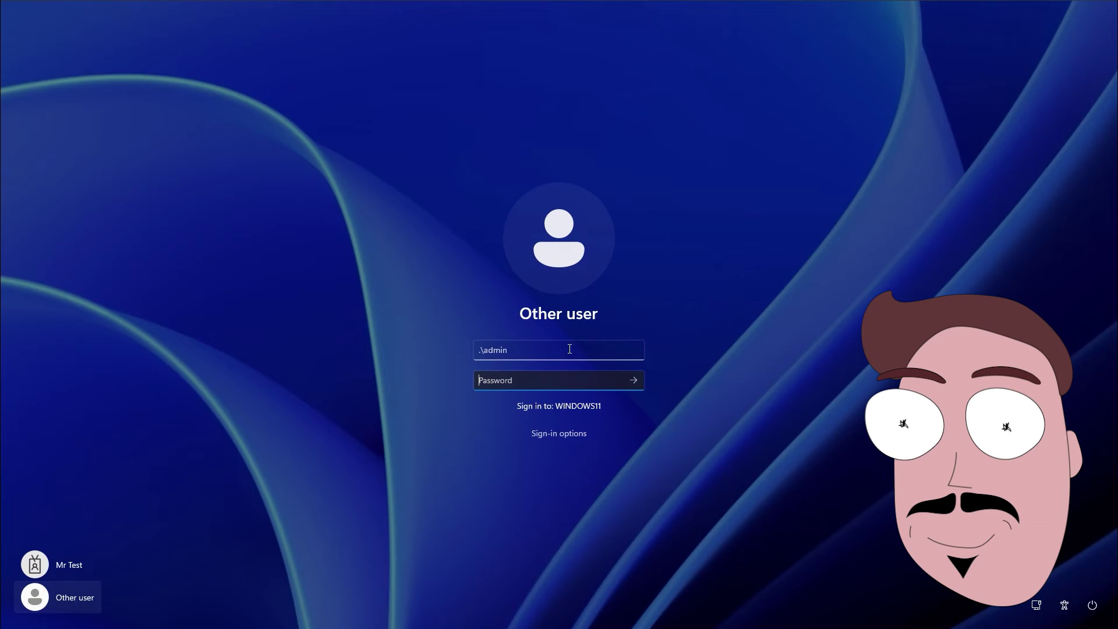
pyautogui.write('*****')
pyautogui.press('Return')
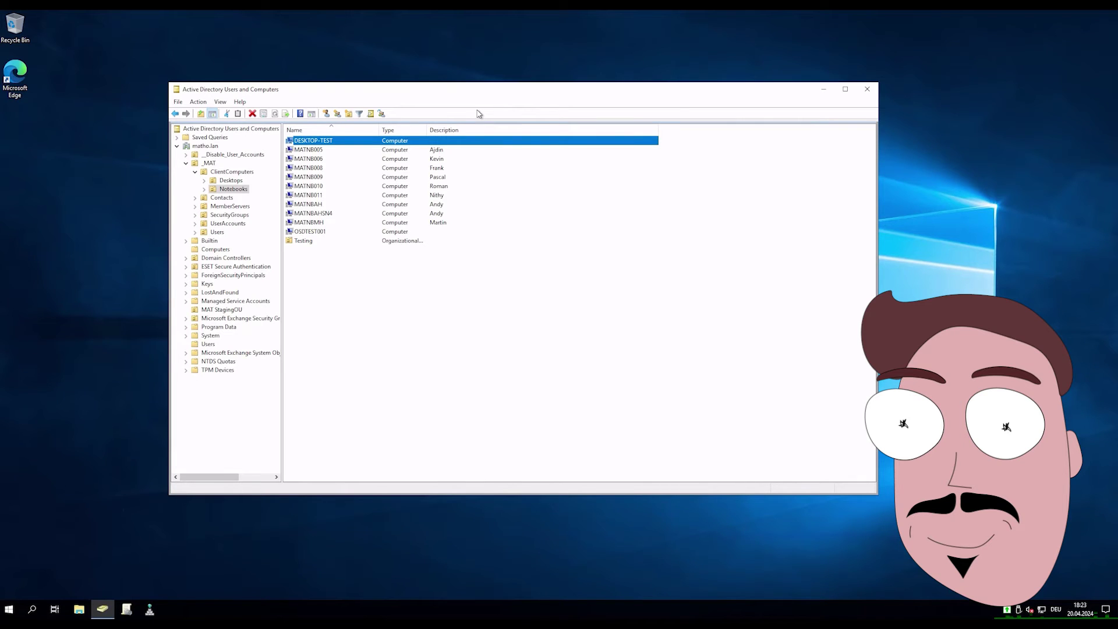
# - Delete the DESKTOP-TEST computer account from Notebooks and confirm the deletion
pyautogui.rightClick(359, 142)
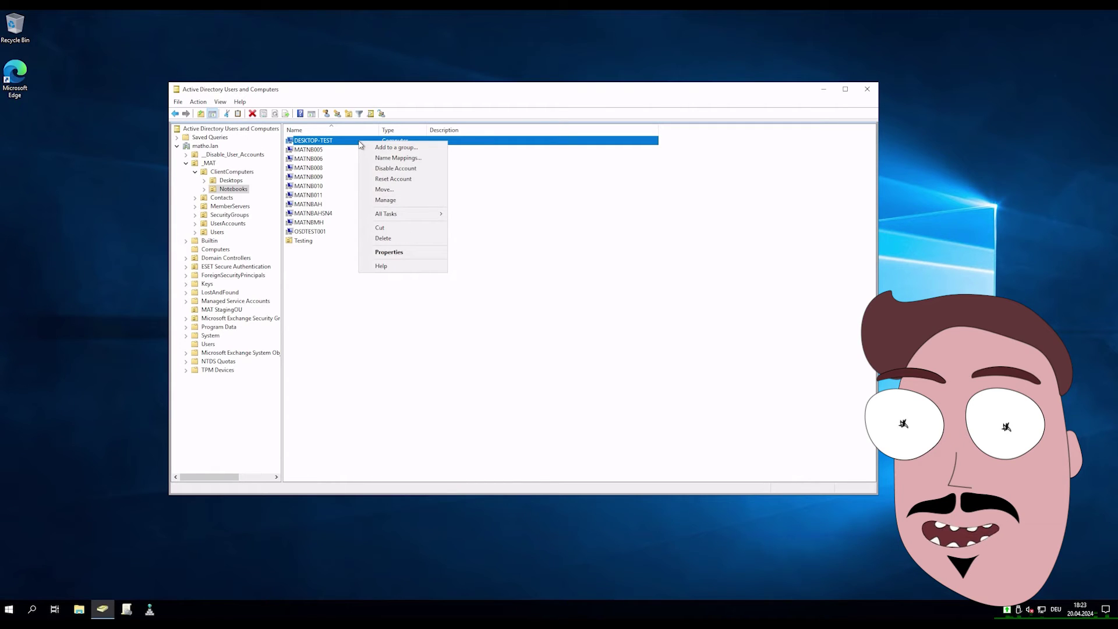
pyautogui.click(427, 240)
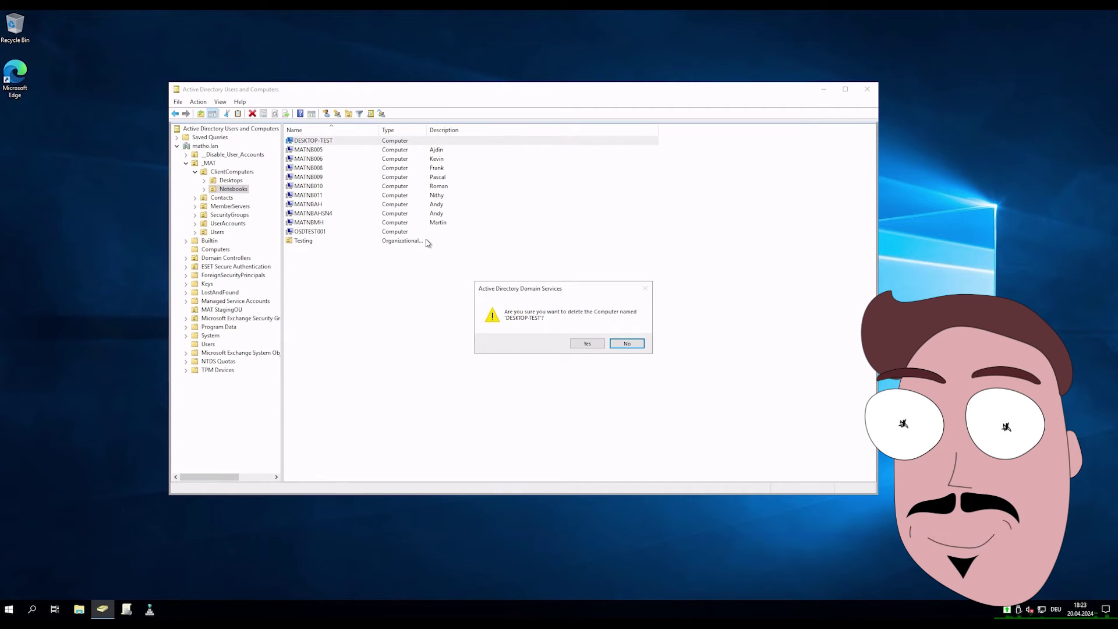
pyautogui.click(587, 344)
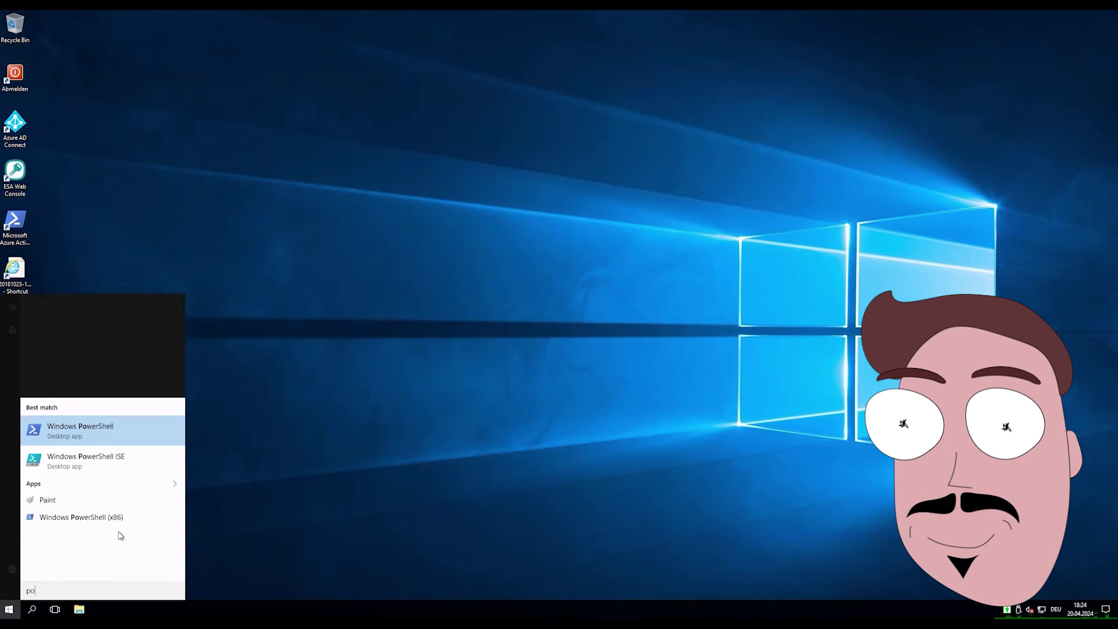
# - Launch Windows PowerShell and run Start-ADSyncSyncCycle -PolicyType Delta
pyautogui.press('Return')
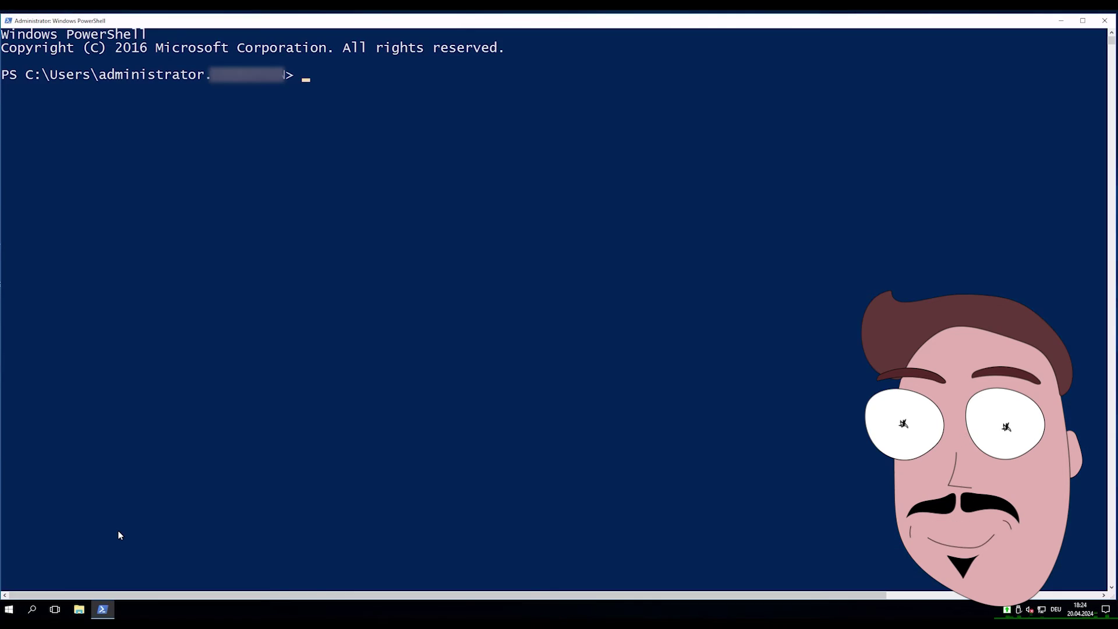
pyautogui.rightClick(345, 290)
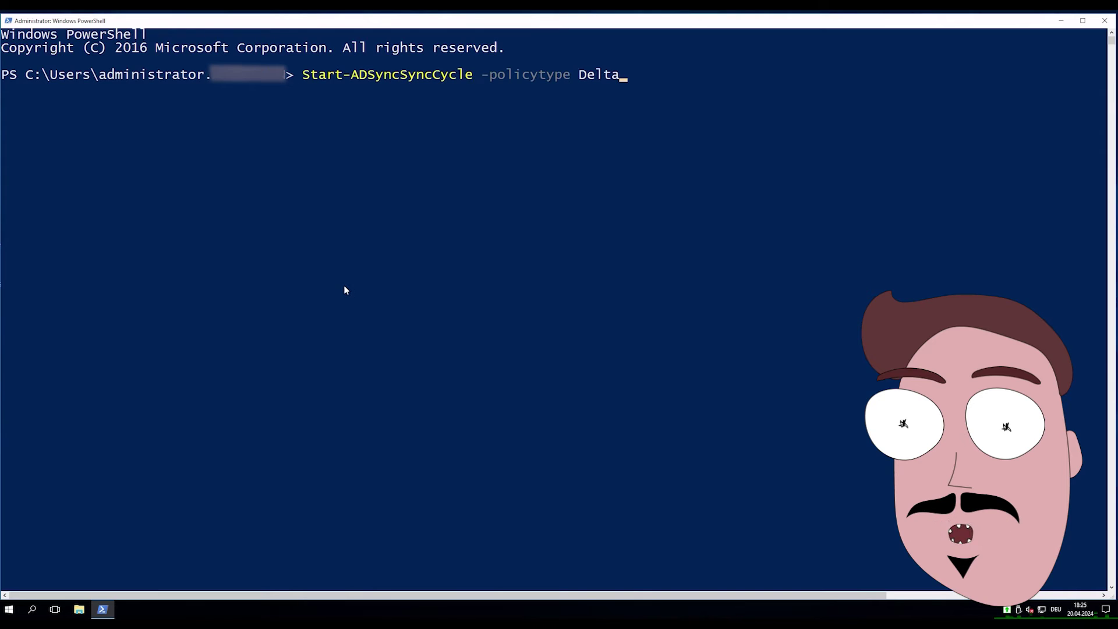
pyautogui.press('Return')
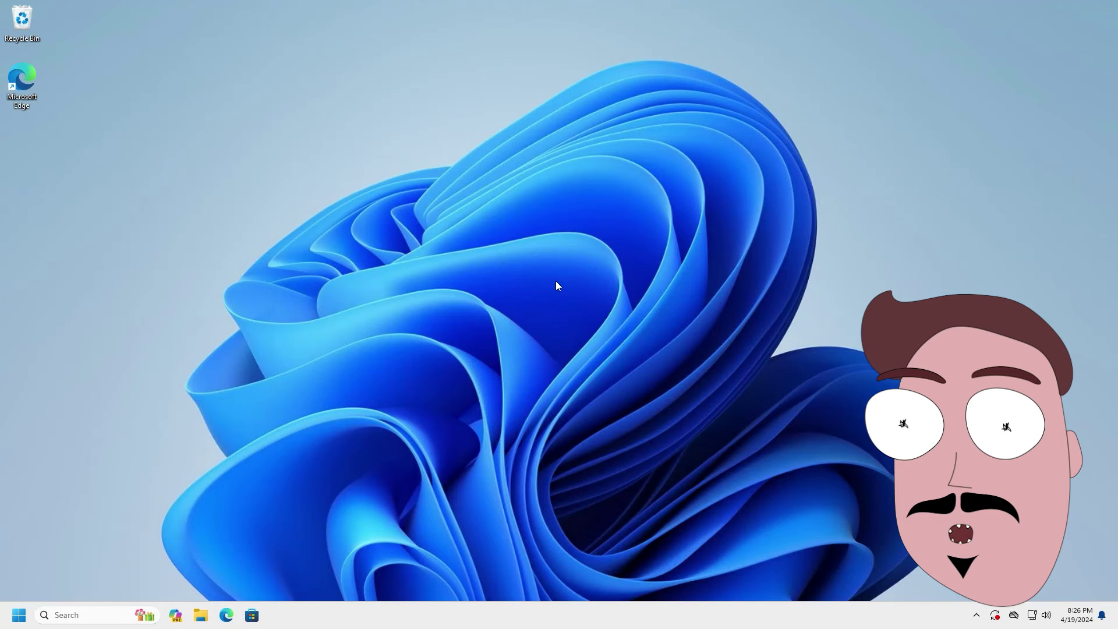
# - Rename C:\Users\guest1 to guest1_old with administrator permission, then close File Explorer
pyautogui.click(200, 616)
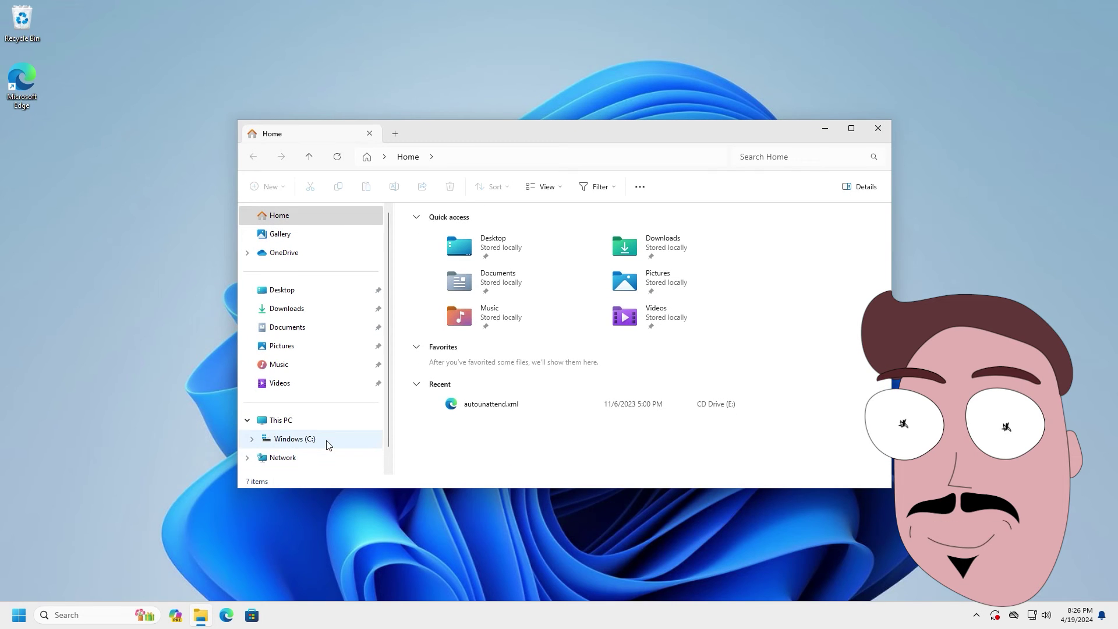
pyautogui.click(328, 445)
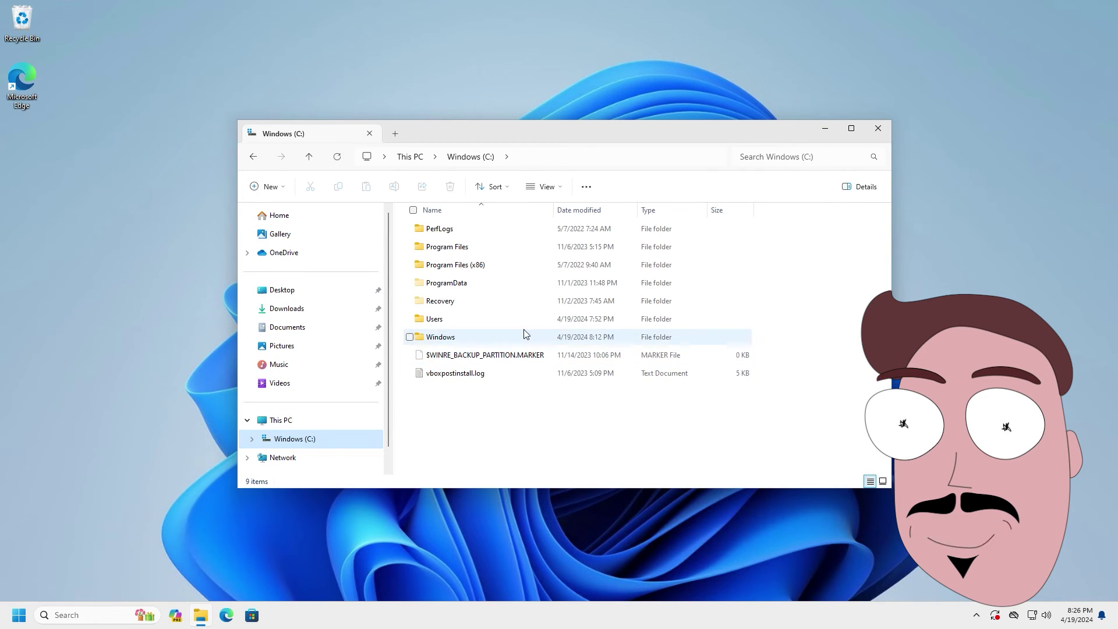
pyautogui.doubleClick(493, 324)
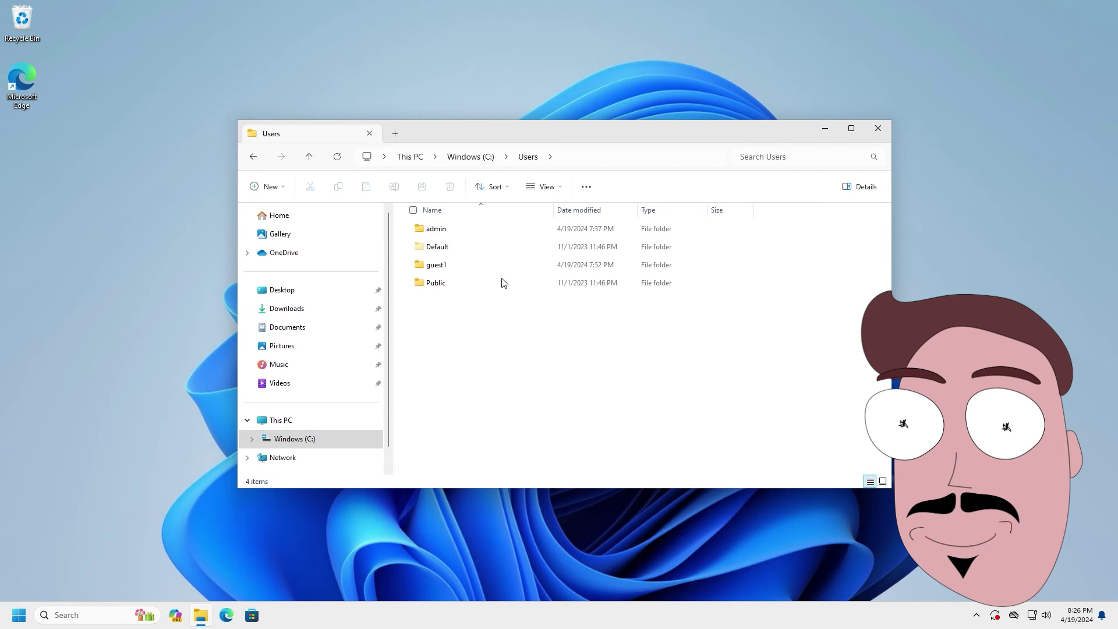
pyautogui.click(466, 274)
pyautogui.click(456, 265)
pyautogui.click(456, 265)
pyautogui.write('_old')
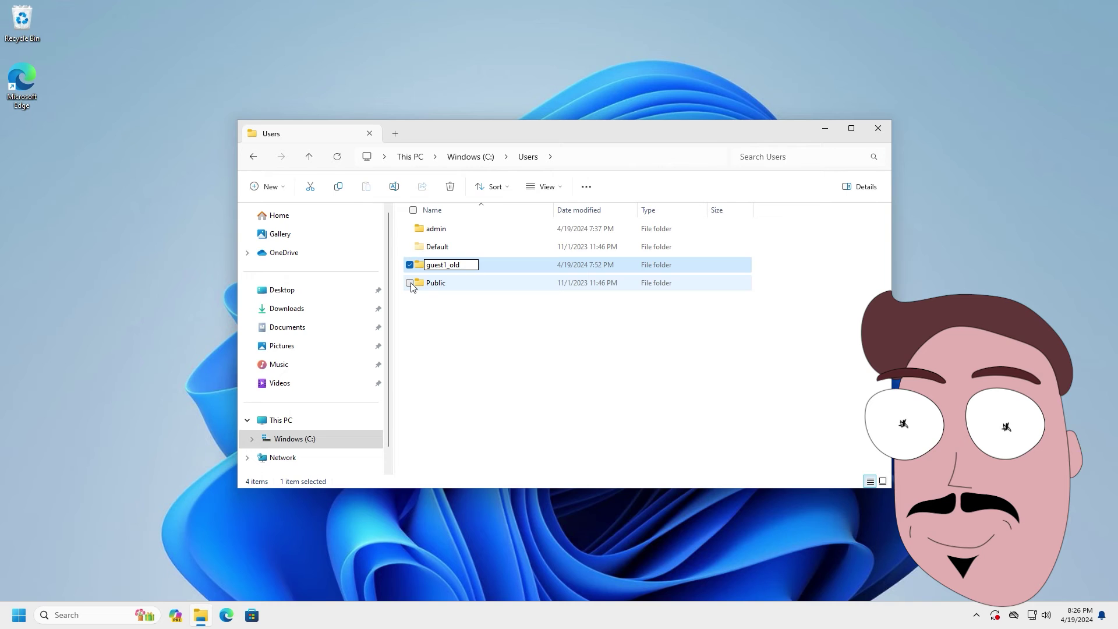
pyautogui.press('Return')
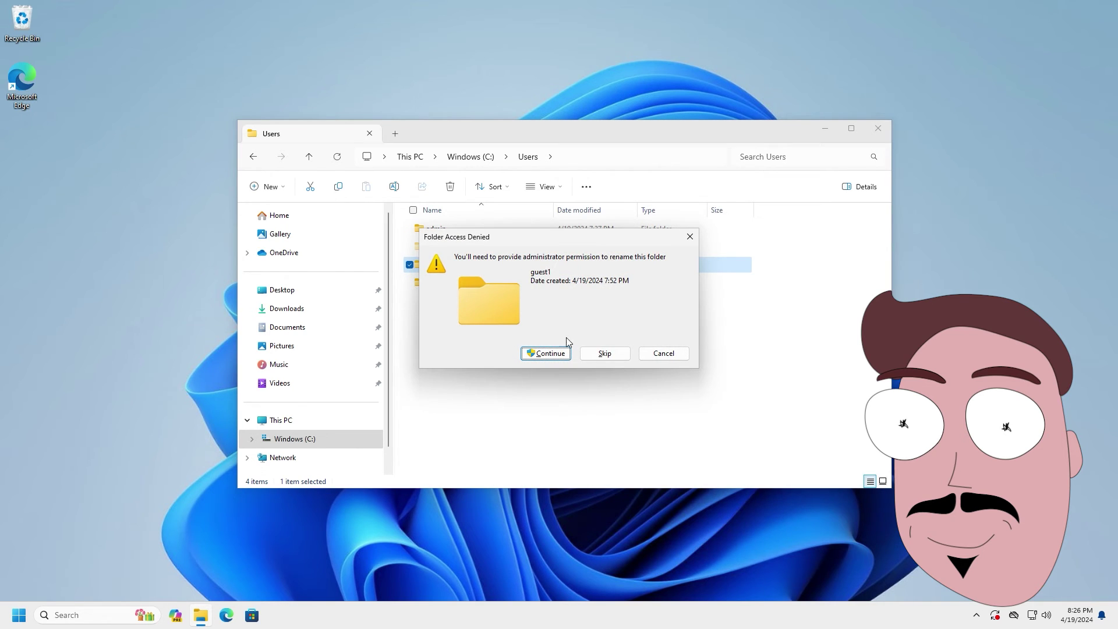
pyautogui.click(548, 353)
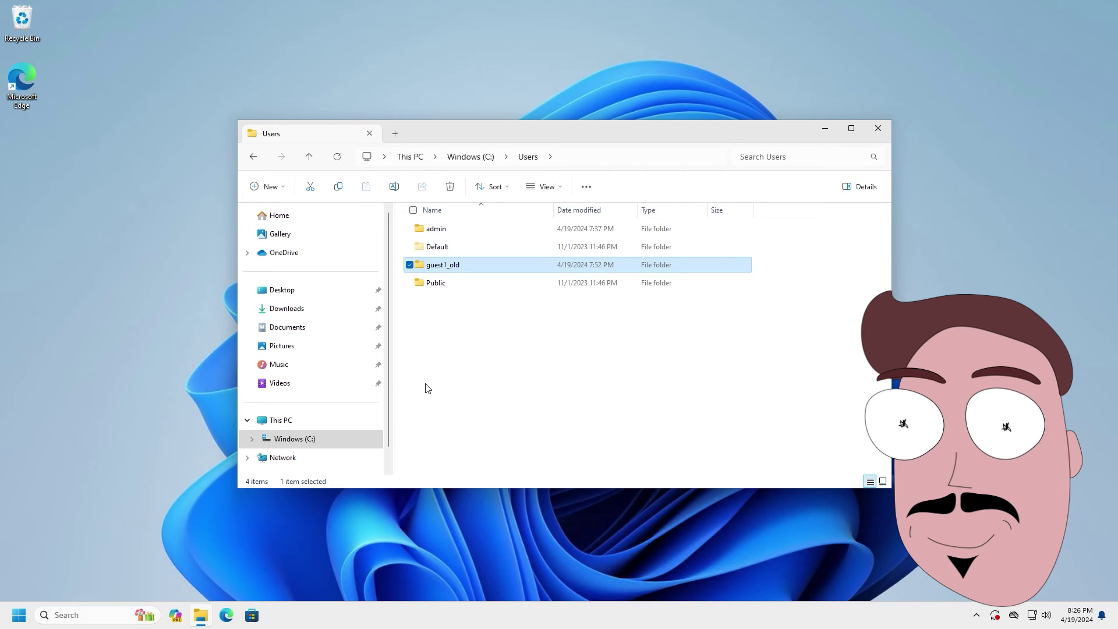
pyautogui.click(883, 126)
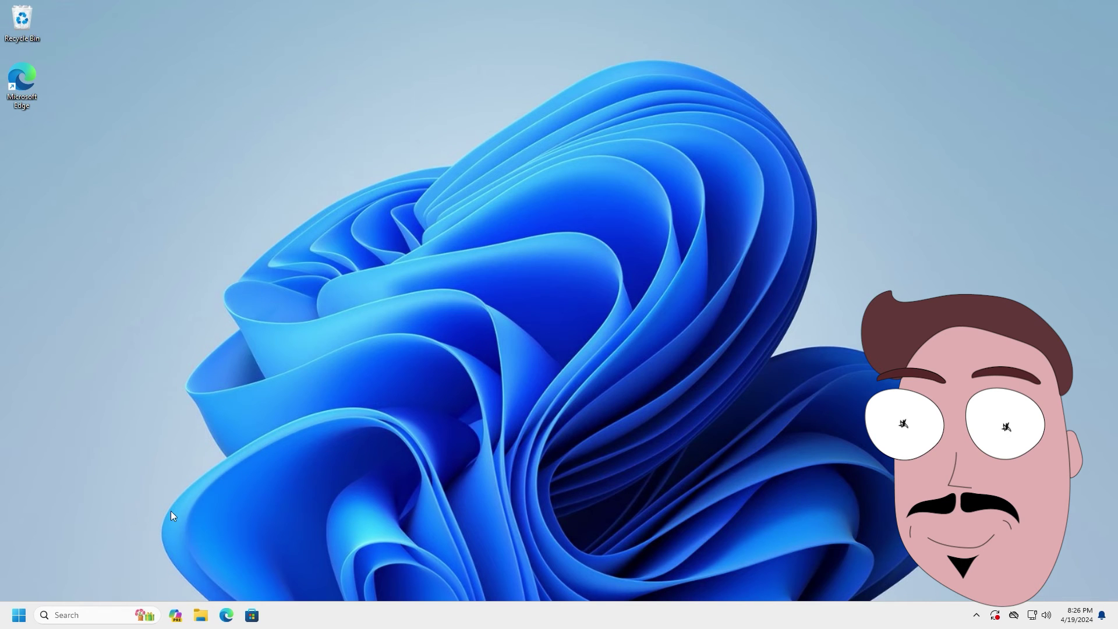
# - Open Settings from Start, go to Accounts, and select Access work or school
pyautogui.click(19, 614)
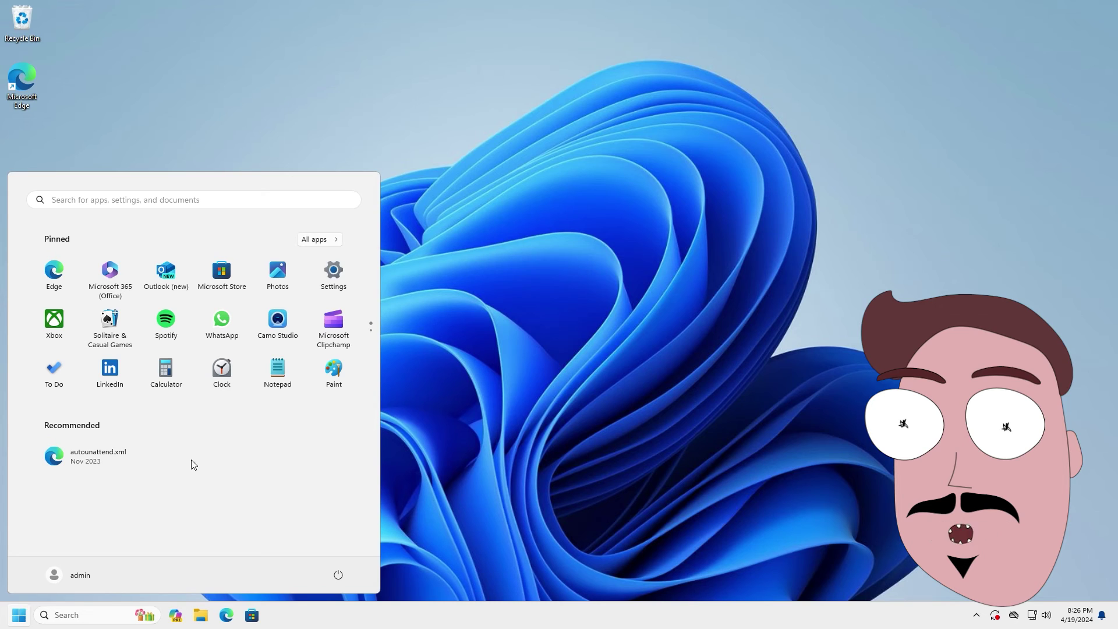
pyautogui.click(348, 289)
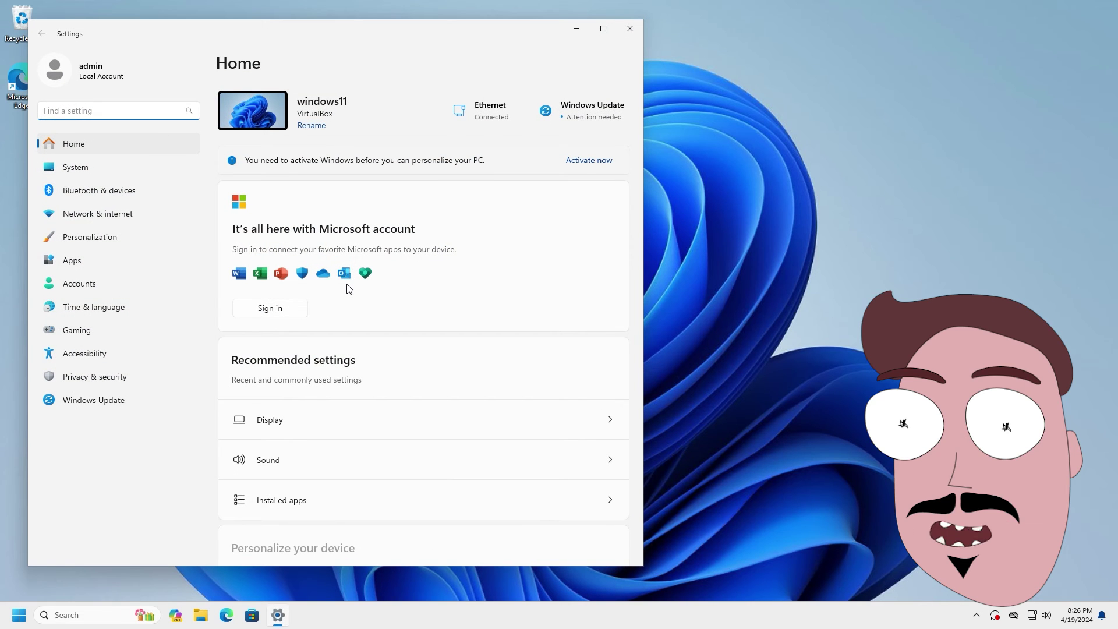
pyautogui.click(119, 289)
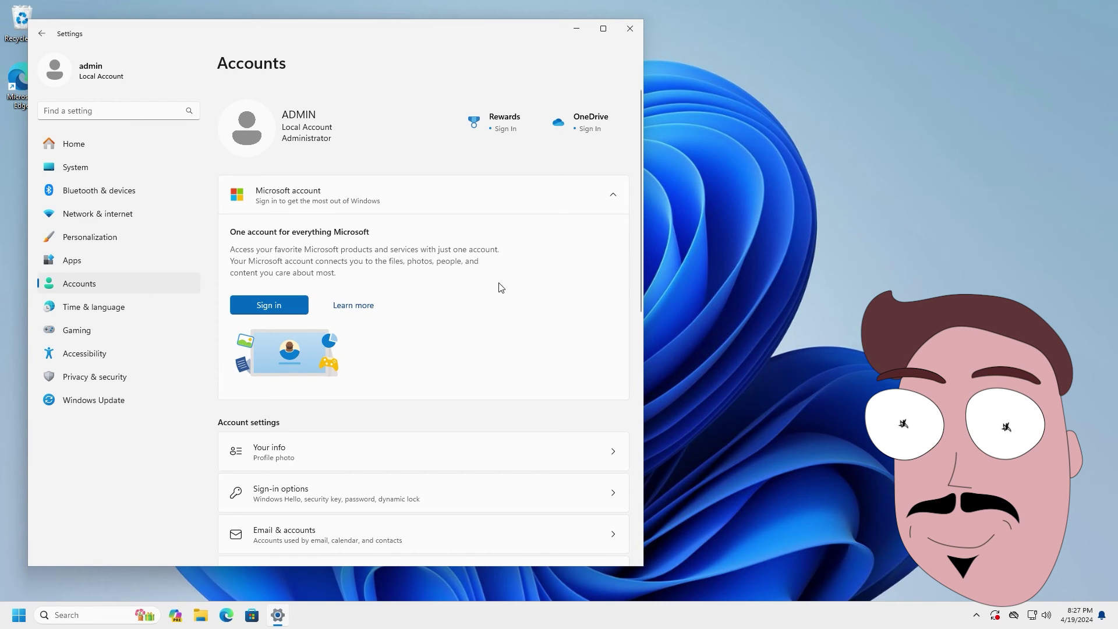
pyautogui.scroll(-5, 501, 288)
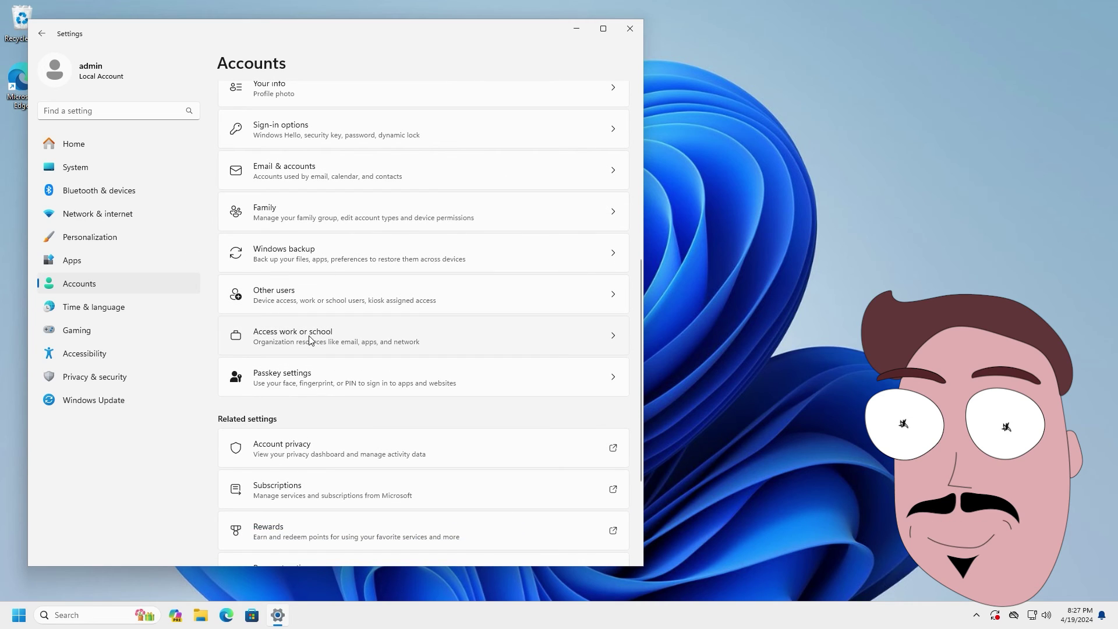
pyautogui.click(551, 341)
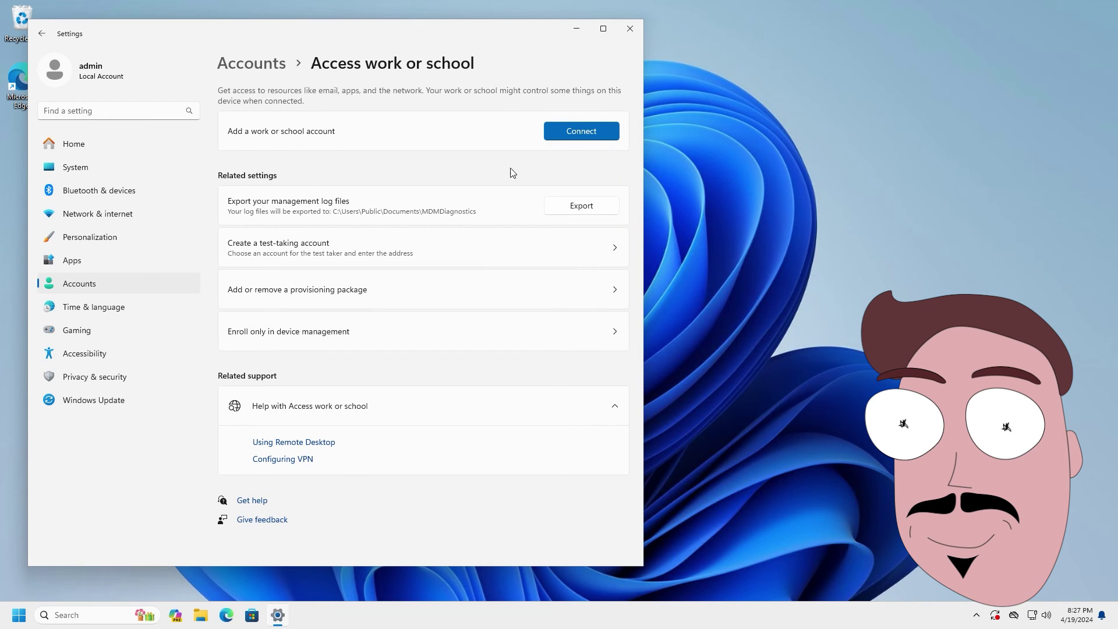
# - Join this device to Microsoft Entra ID by signing in with the work e-mail and password
pyautogui.click(590, 136)
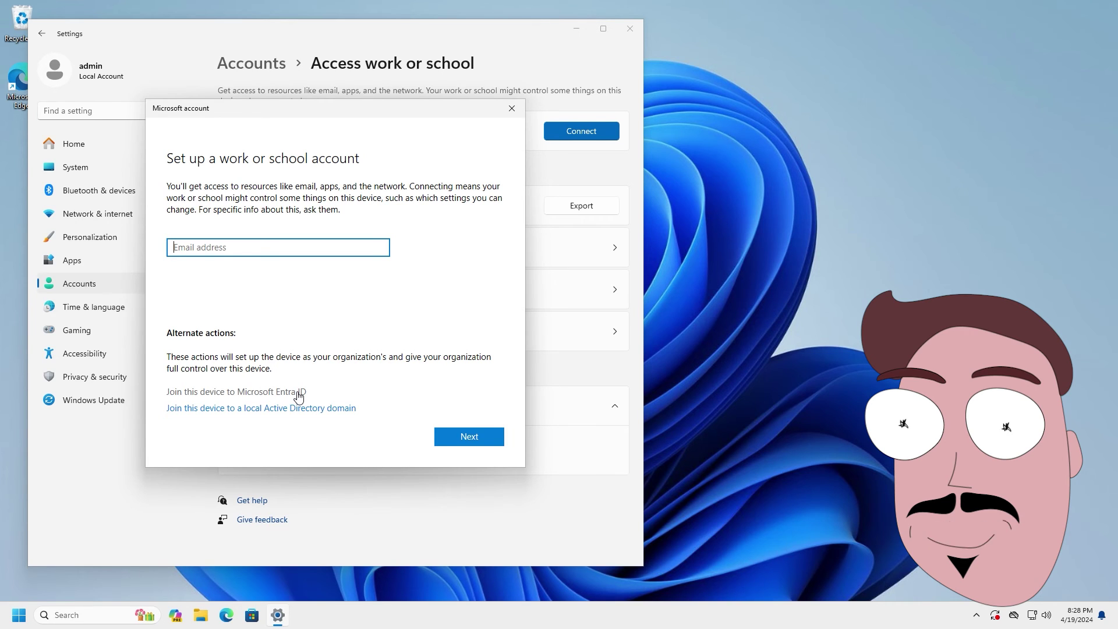
pyautogui.click(299, 393)
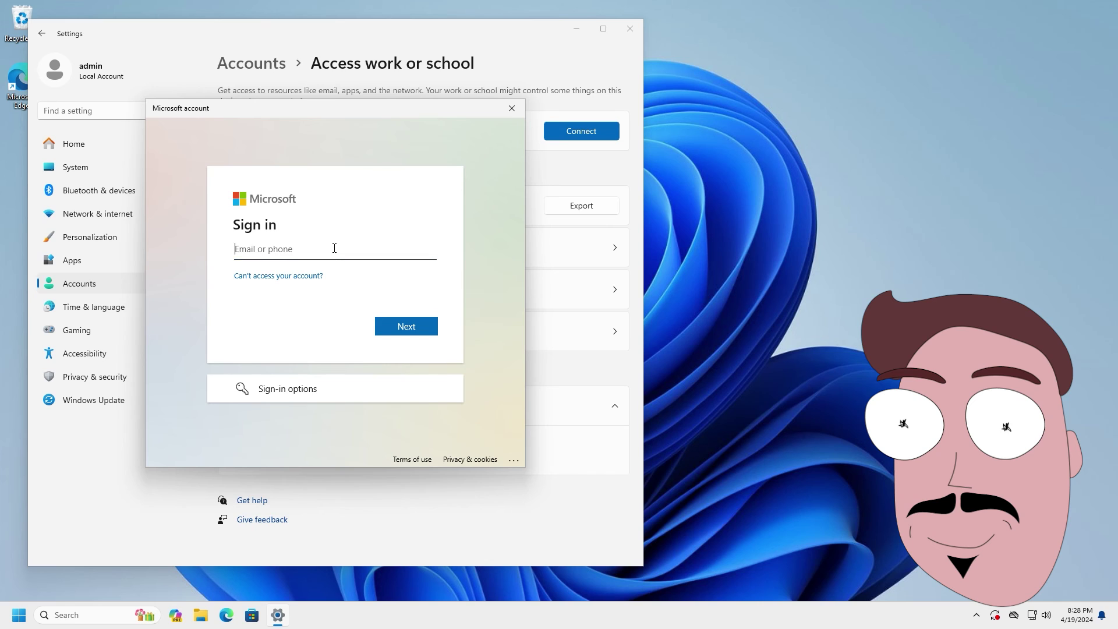
pyautogui.hotkey('ctrl', 'v')
pyautogui.click(409, 330)
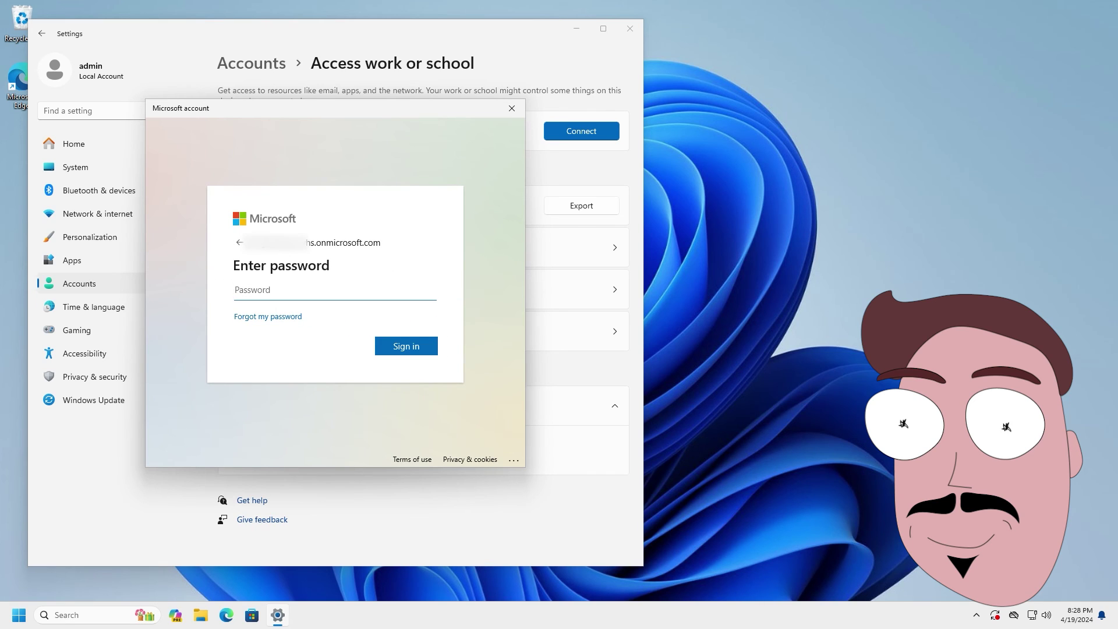
pyautogui.hotkey('ctrl', 'v')
pyautogui.click(405, 345)
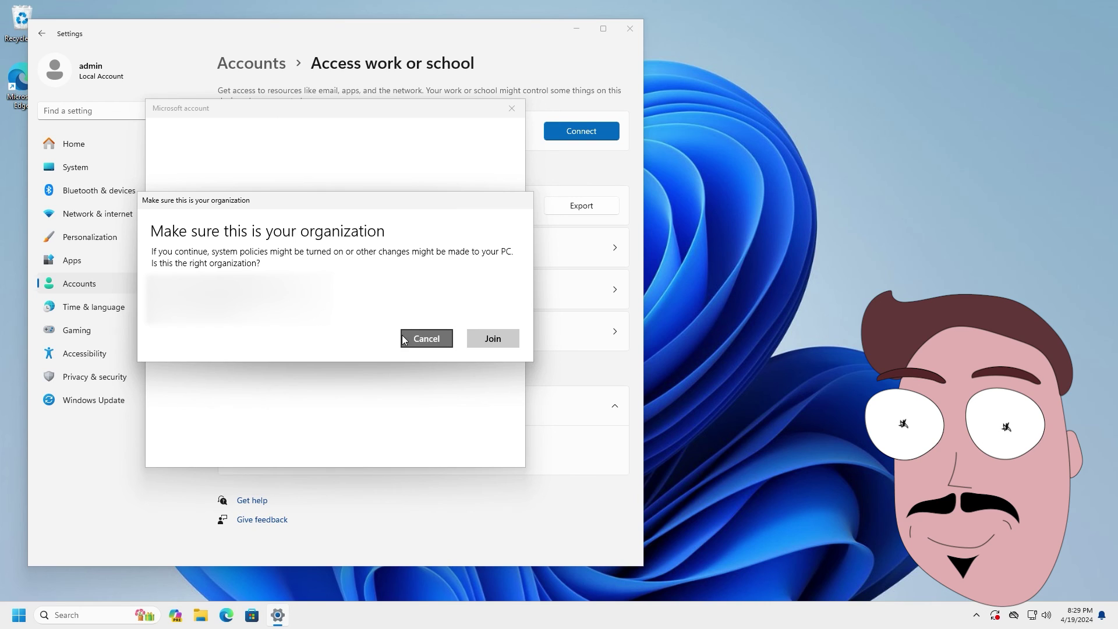
pyautogui.click(492, 343)
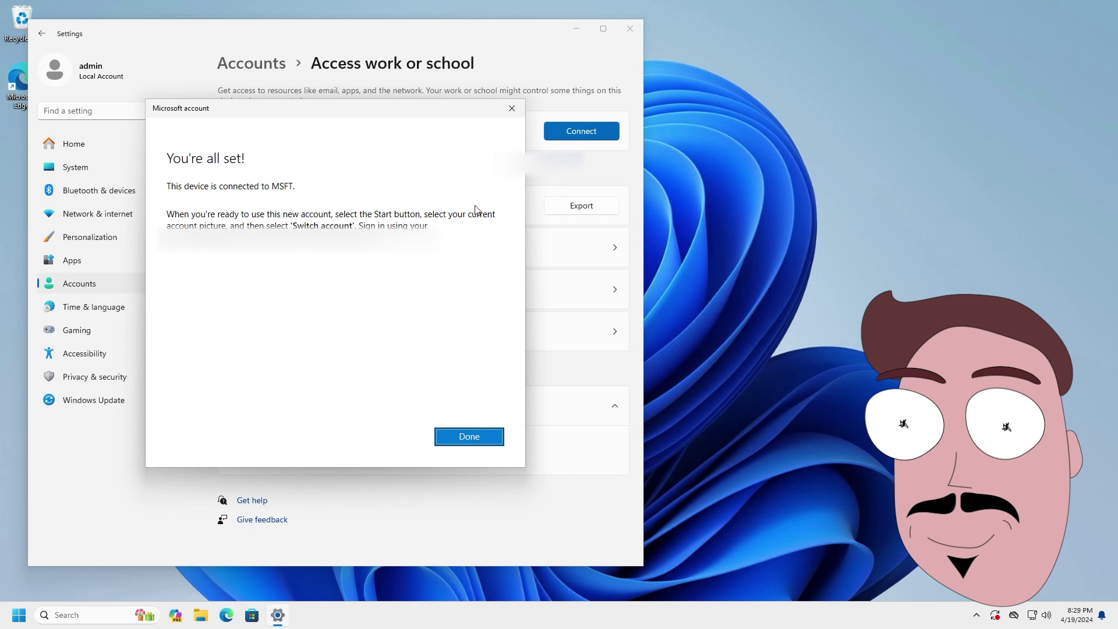
pyautogui.click(468, 438)
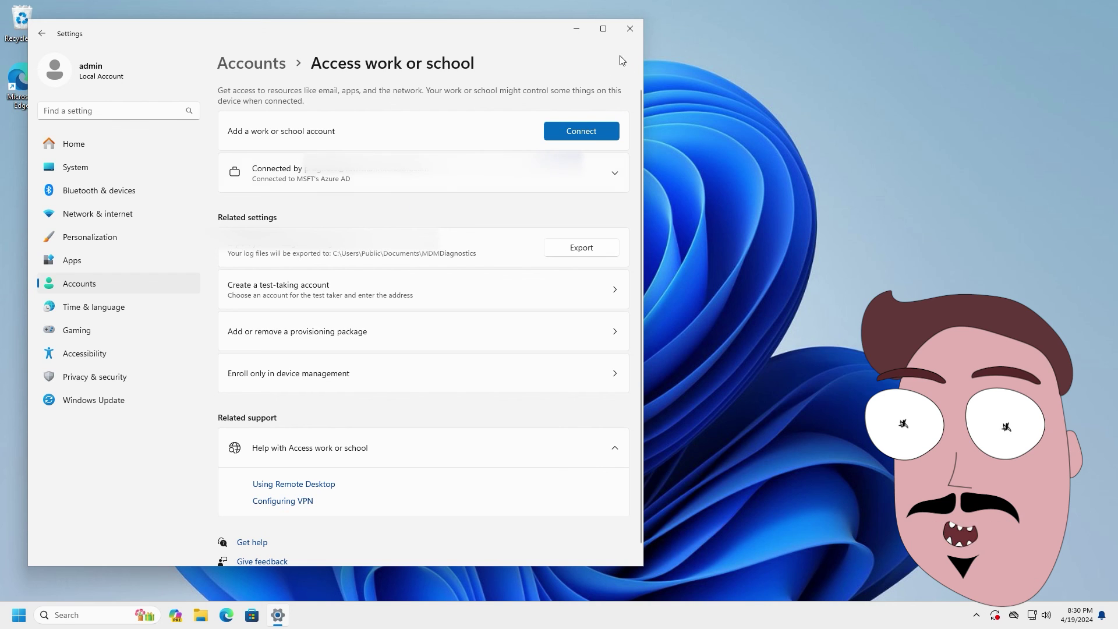
# - Close Settings and show the admin account's sign-out and switch-user options in Start
pyautogui.click(629, 28)
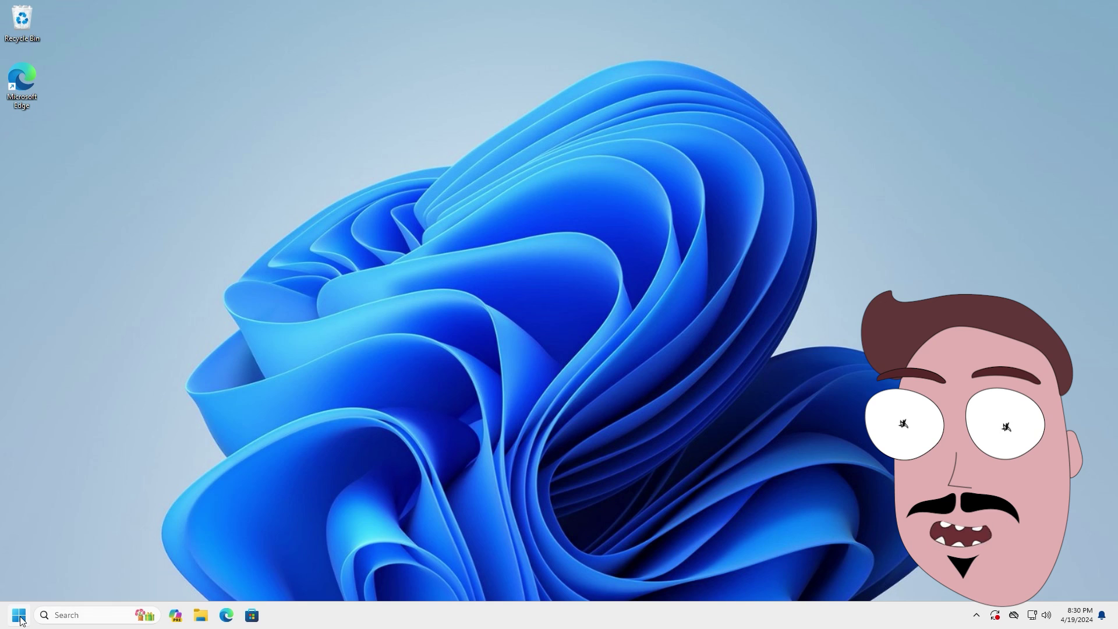
pyautogui.click(18, 615)
pyautogui.click(80, 577)
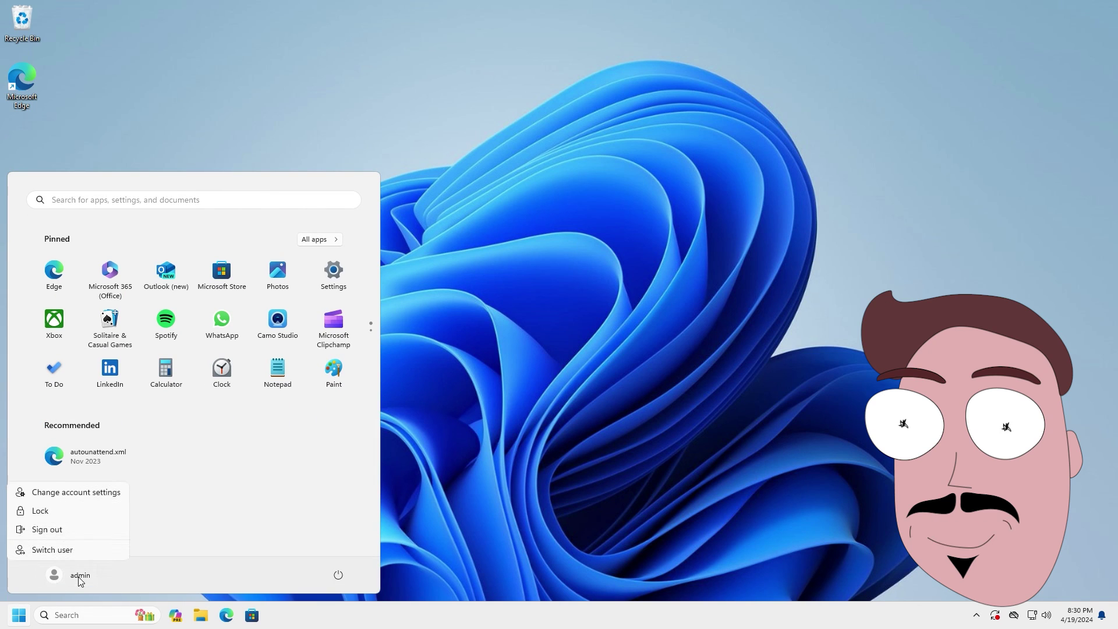